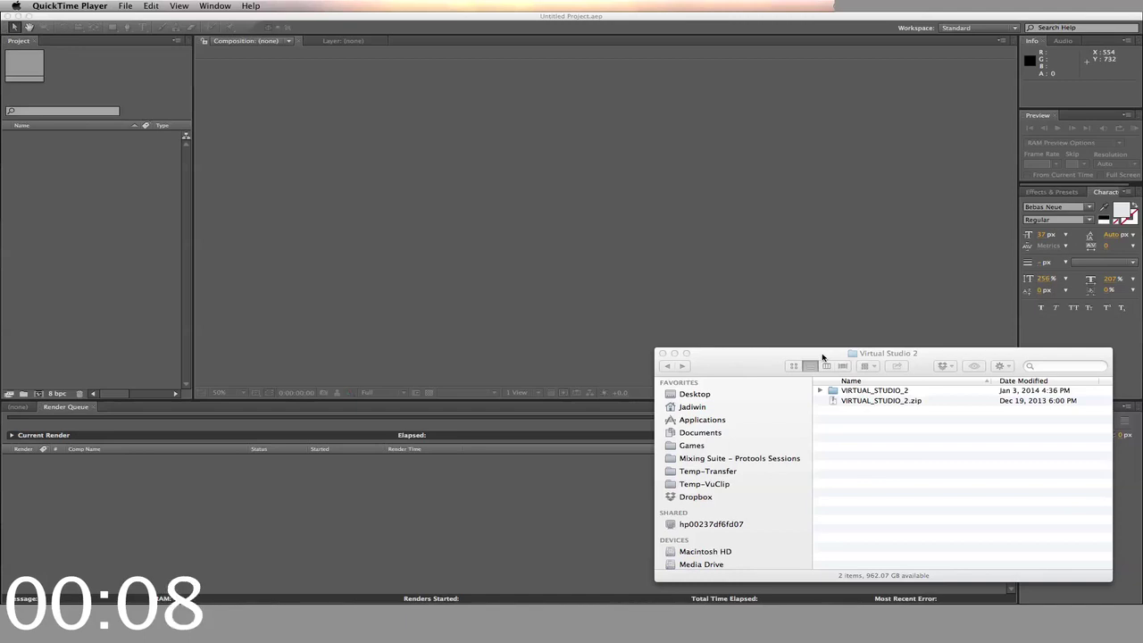
- Bring the Finder window showing the Virtual Studio 2 folder to the front
click(823, 358)
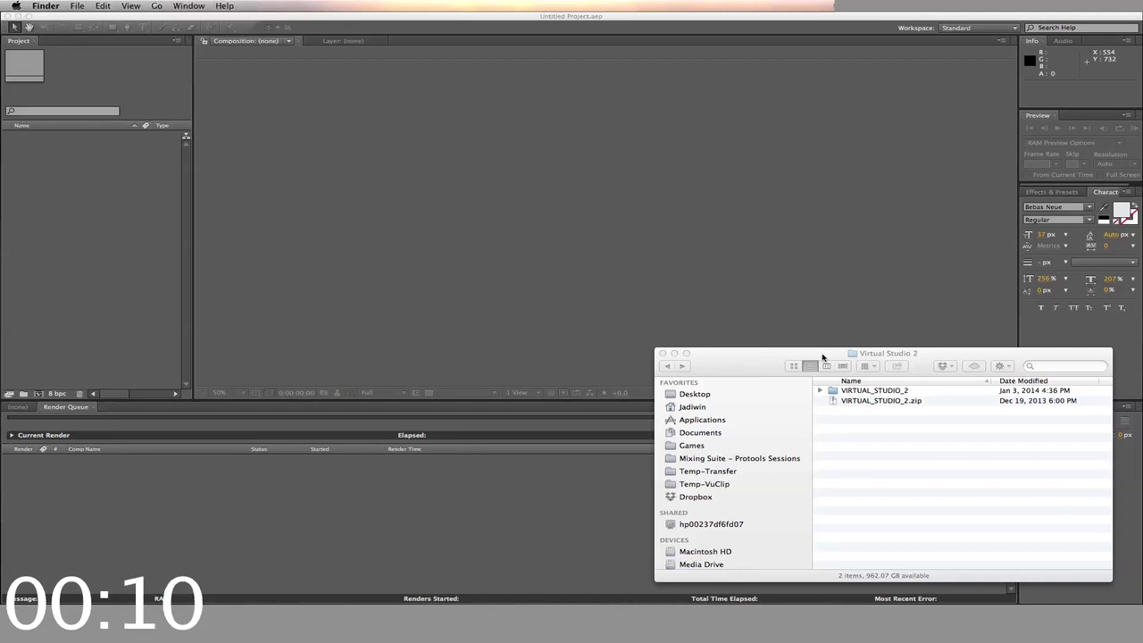
- Open Virtual Studio 2 - Demo.aep from VIRTUAL_STUDIO_2 > PROJECTS in After Effects
double_click(851, 393)
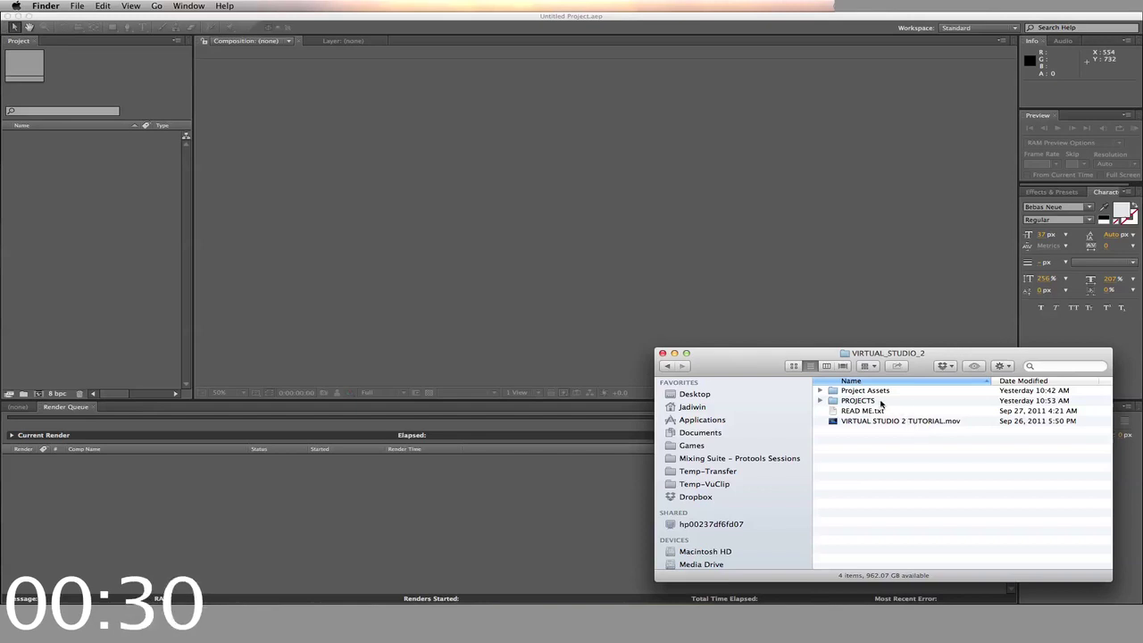
double_click(880, 404)
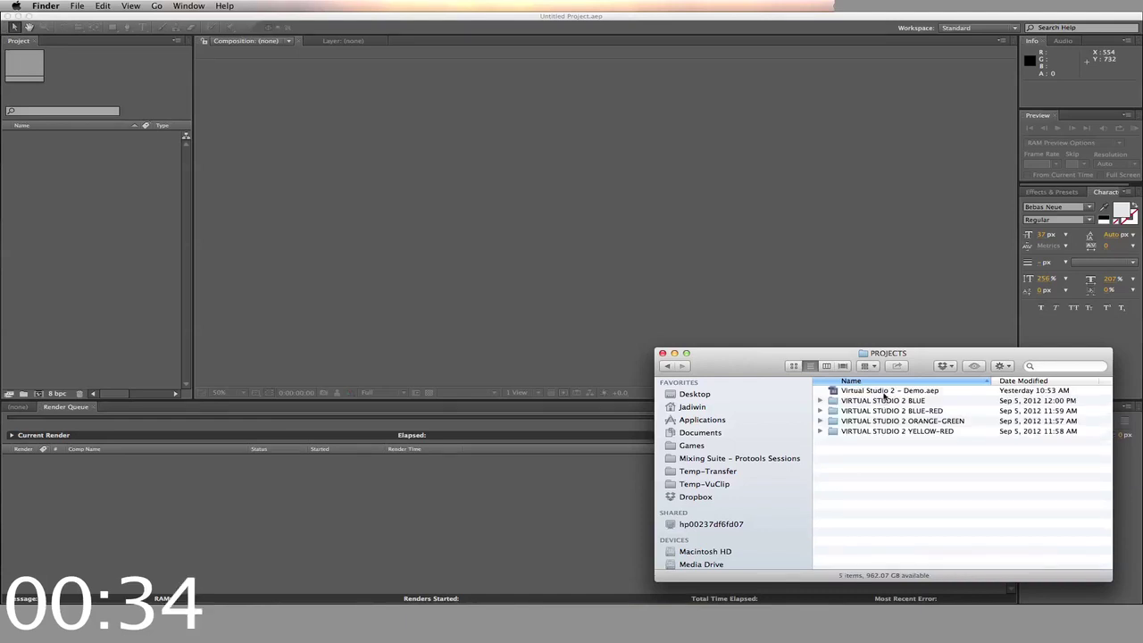
click(884, 392)
double_click(884, 392)
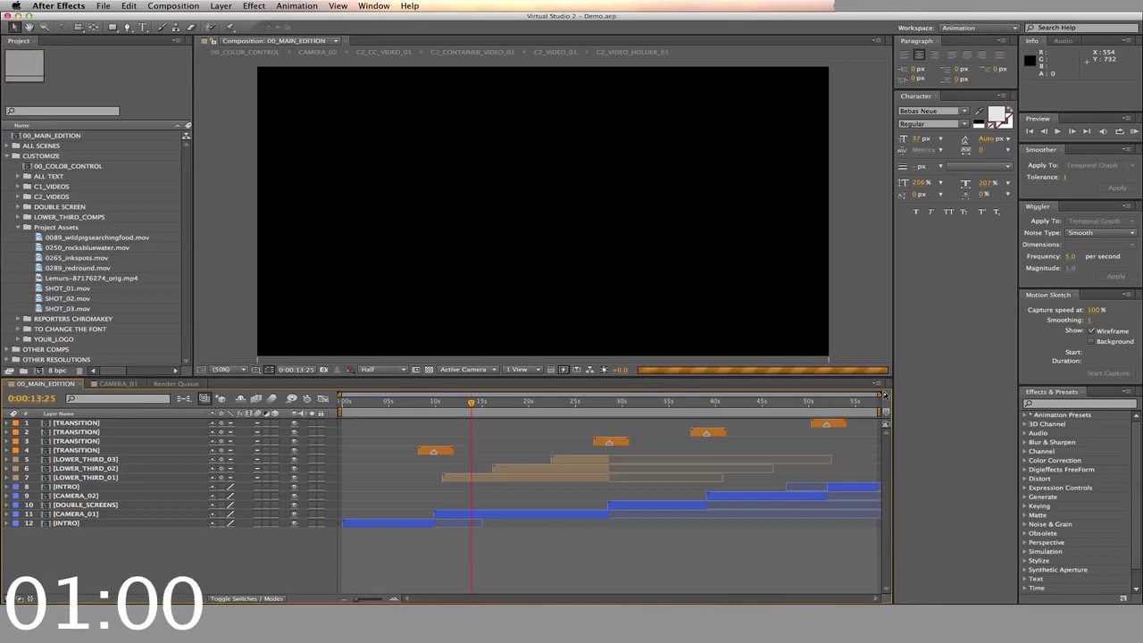
- Import logo.png from the Project Assets folder into the Project panel
key(super+Tab)
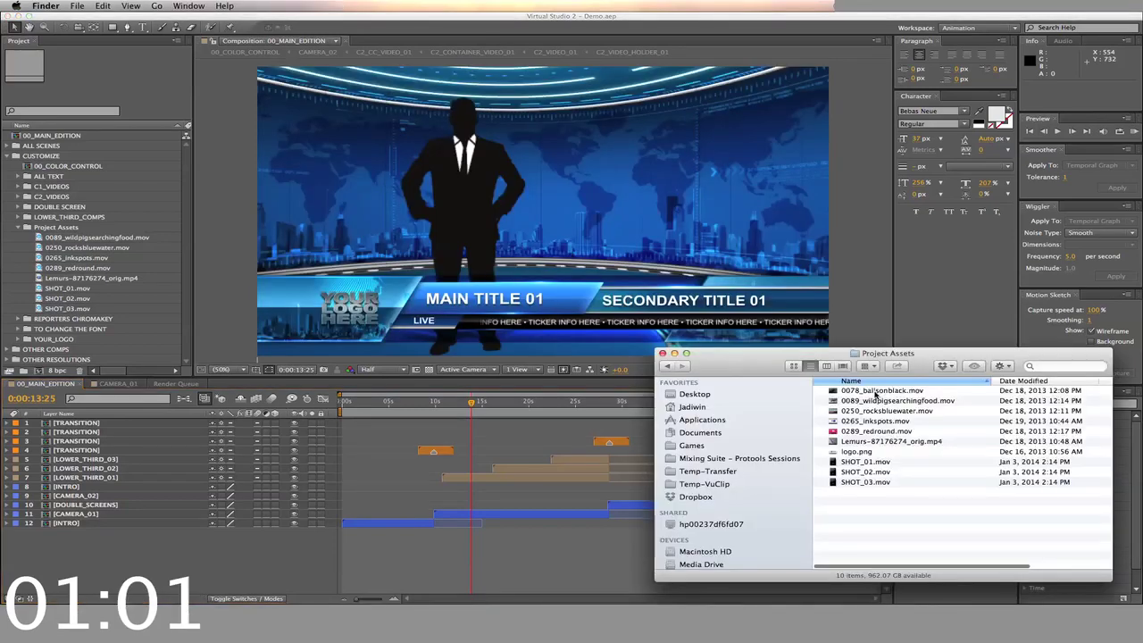
click(834, 453)
drag(834, 452, 180, 297)
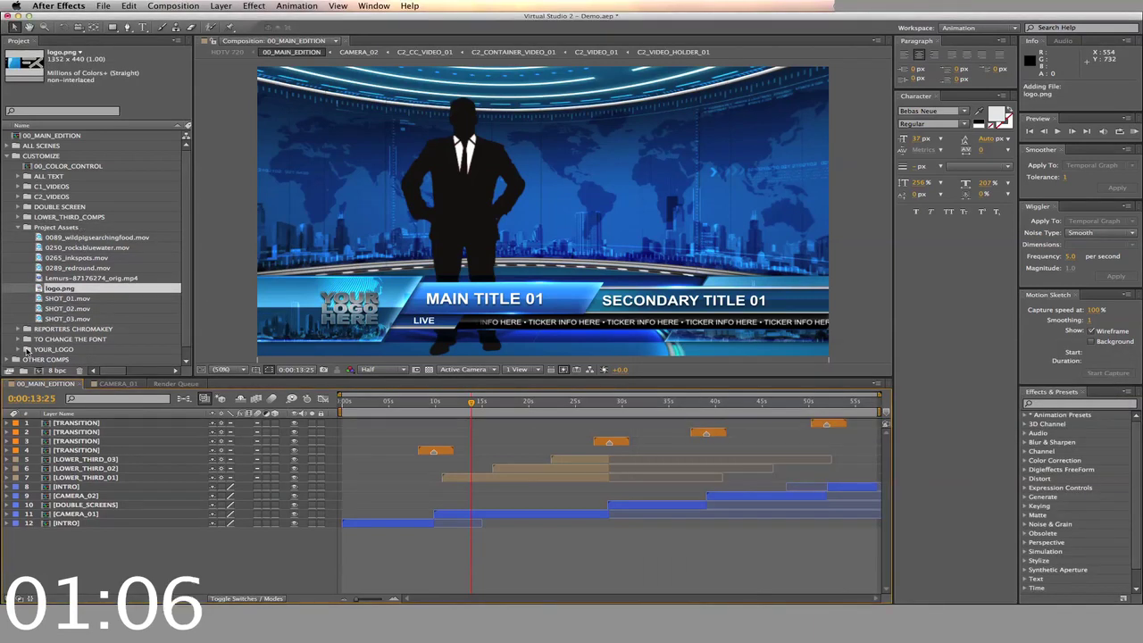
- Add logo.png to the YOUR_LOGO_HERE comp and hide the YOUR LOGO HERE placeholder layer
click(27, 351)
scroll(89, 295, down, 1)
double_click(74, 350)
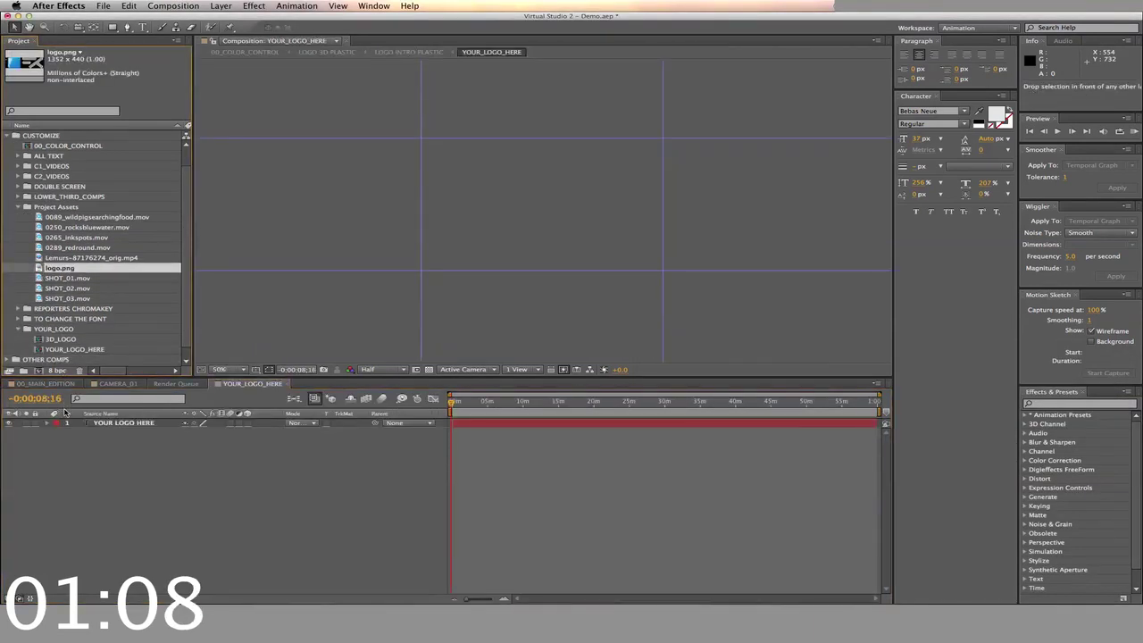
click(71, 424)
drag(59, 268, 15, 433)
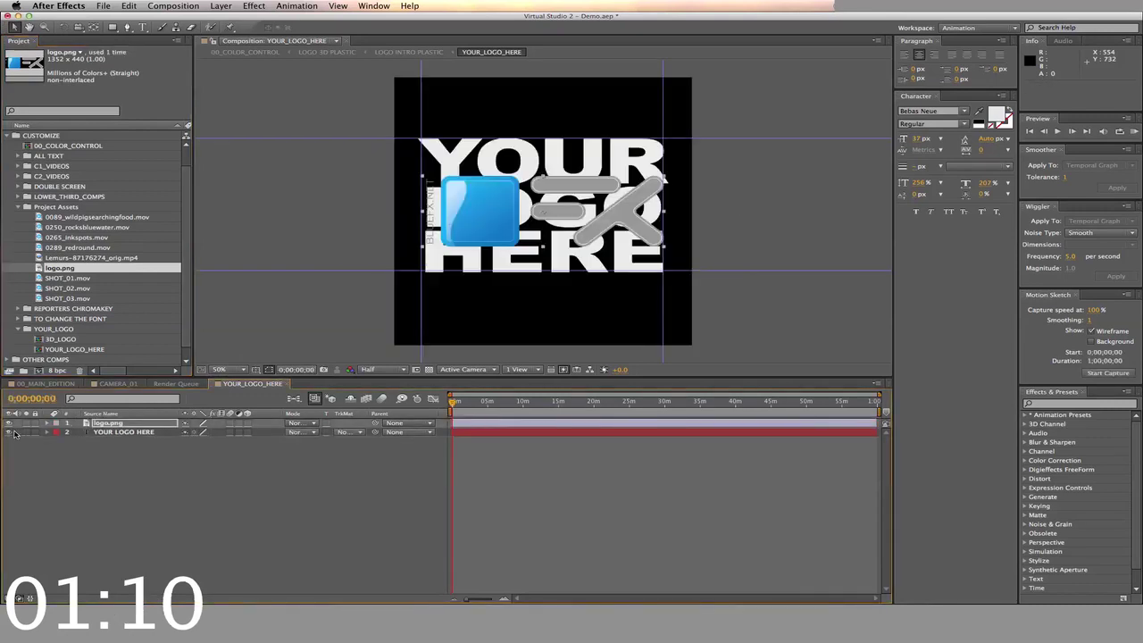
click(9, 432)
click(119, 383)
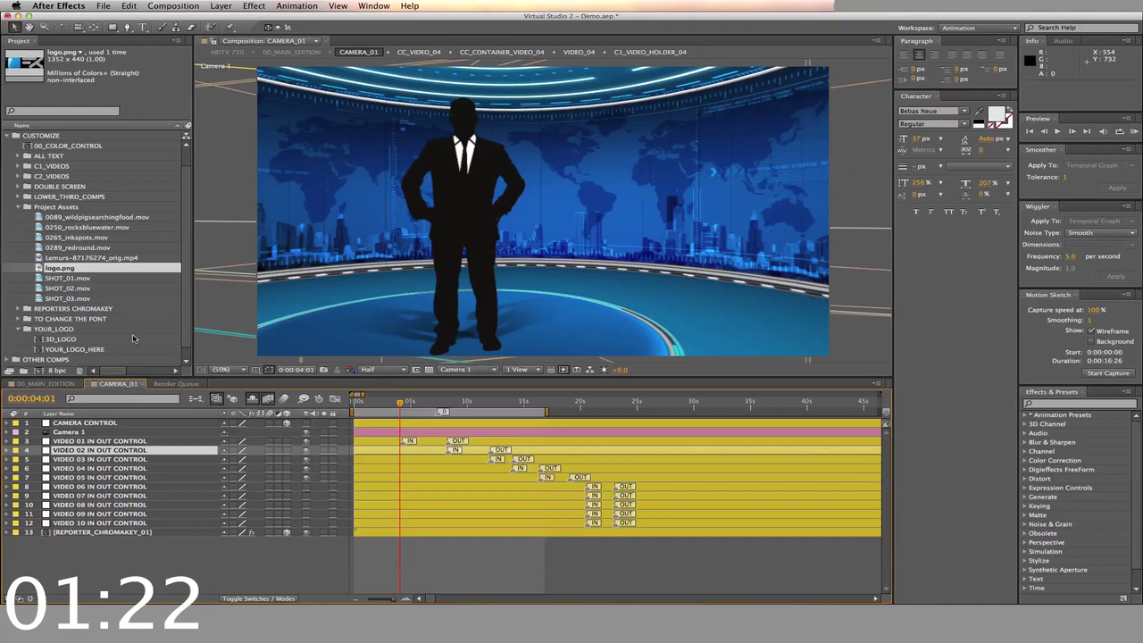
- Expand the C1_VIDEOS folder to list C1_VIDEO_HOLDER_01 through C1_VIDEO_HOLDER_10
click(21, 167)
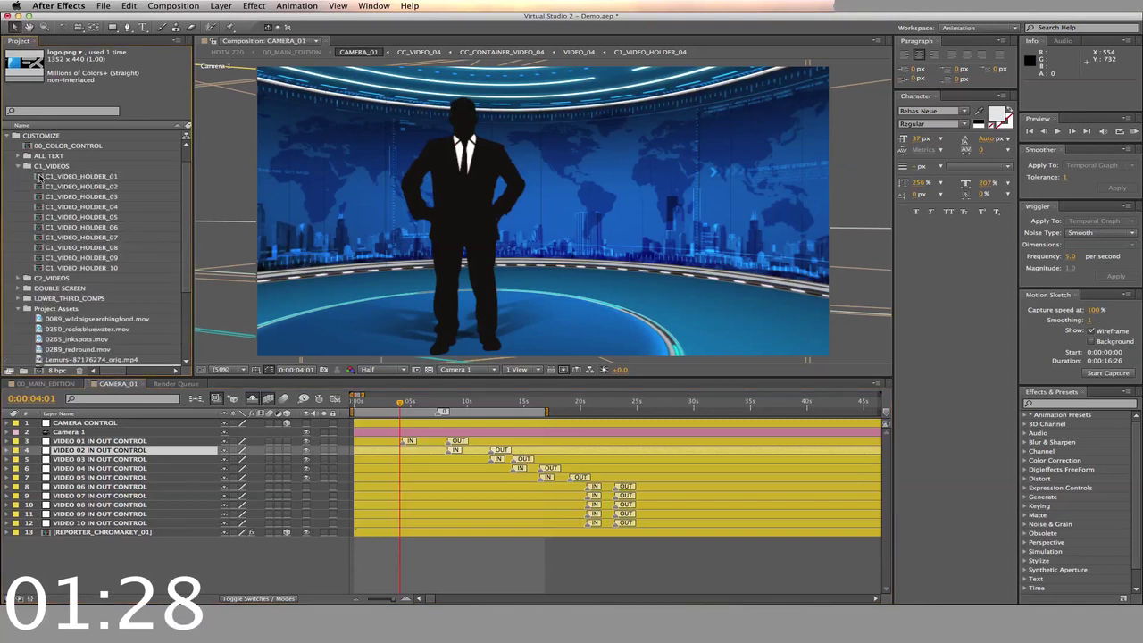
- Place 0078_ballsonblack.mov into C1_VIDEO_HOLDER_01, then return to CAMERA_01
double_click(39, 177)
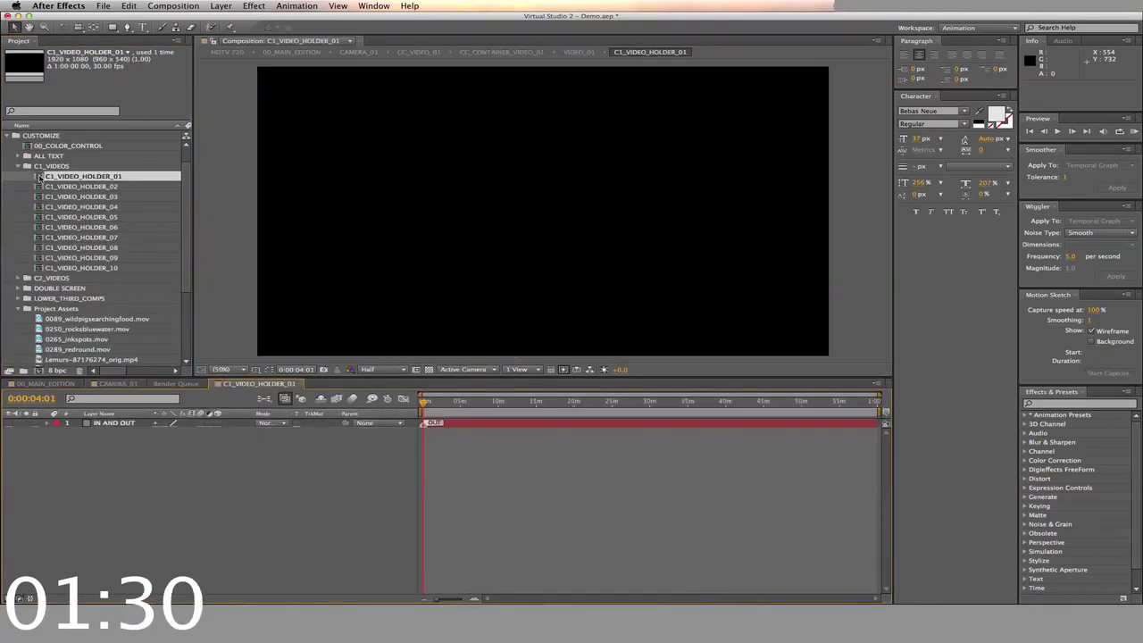
key(super+Tab)
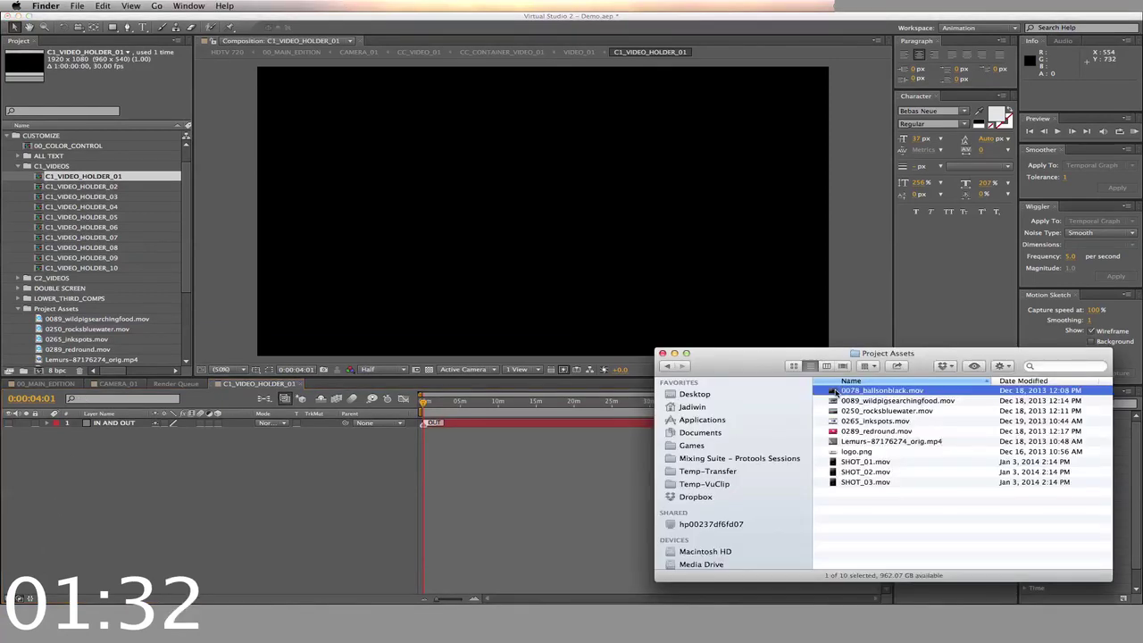
drag(839, 391, 97, 420)
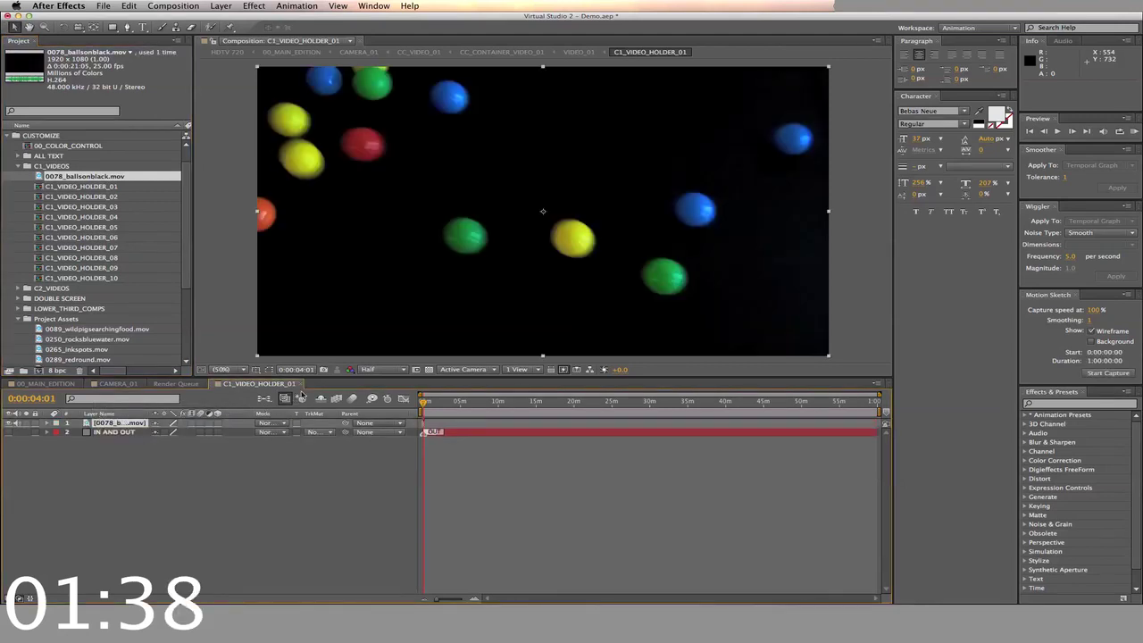
click(304, 384)
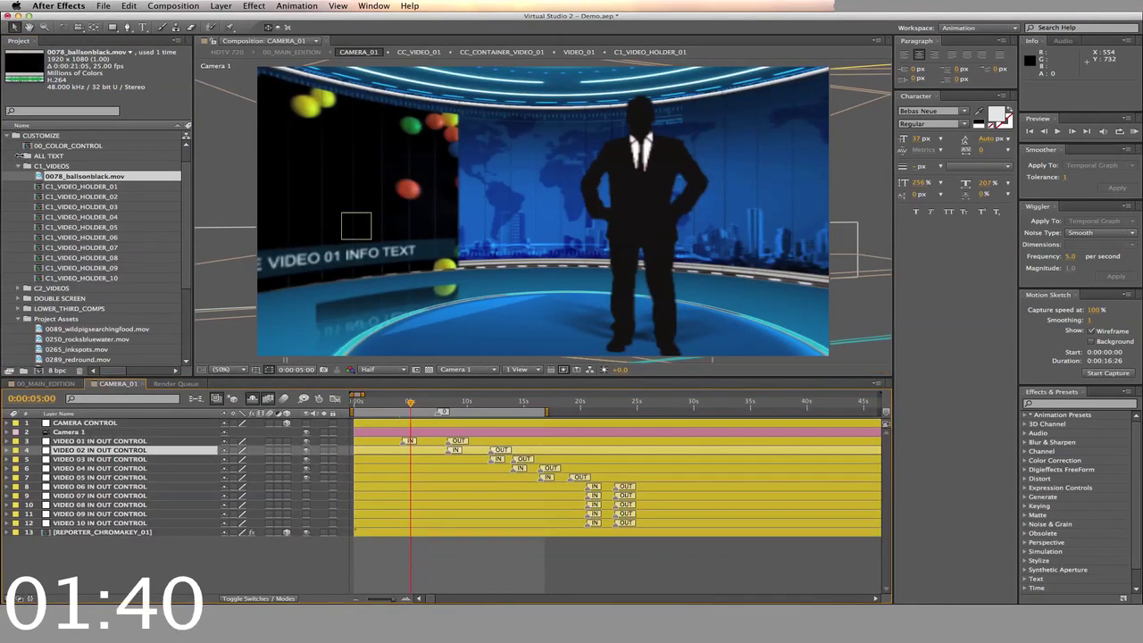
- Replace the C1_VIDEO_INFO_TEXT caption with 'Colorful balls fall into place'
click(19, 157)
click(42, 167)
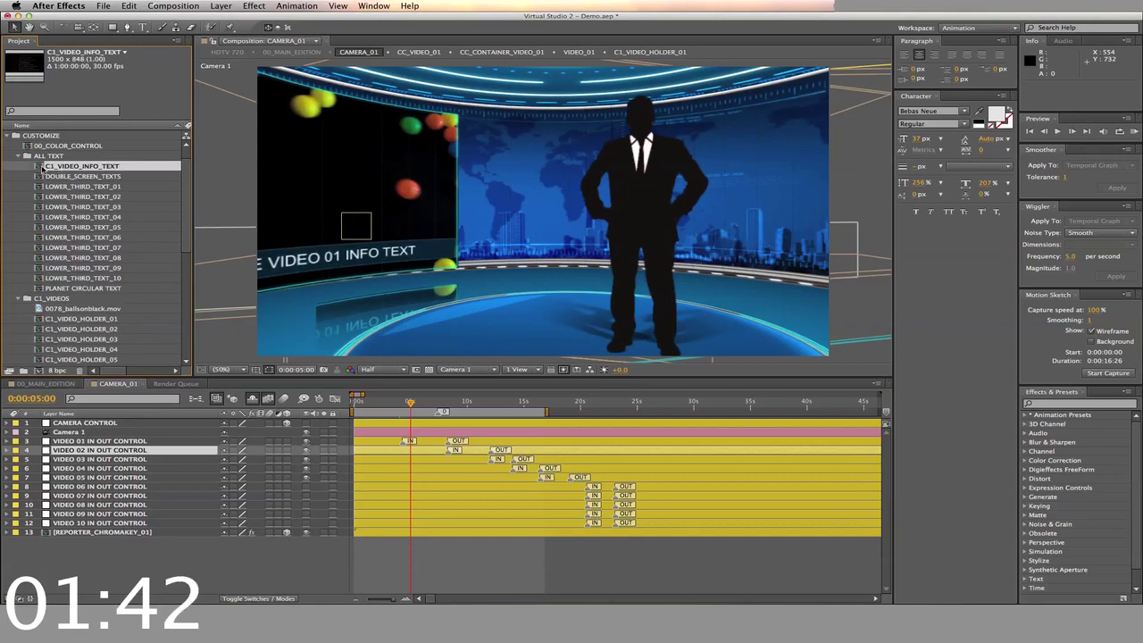
double_click(42, 167)
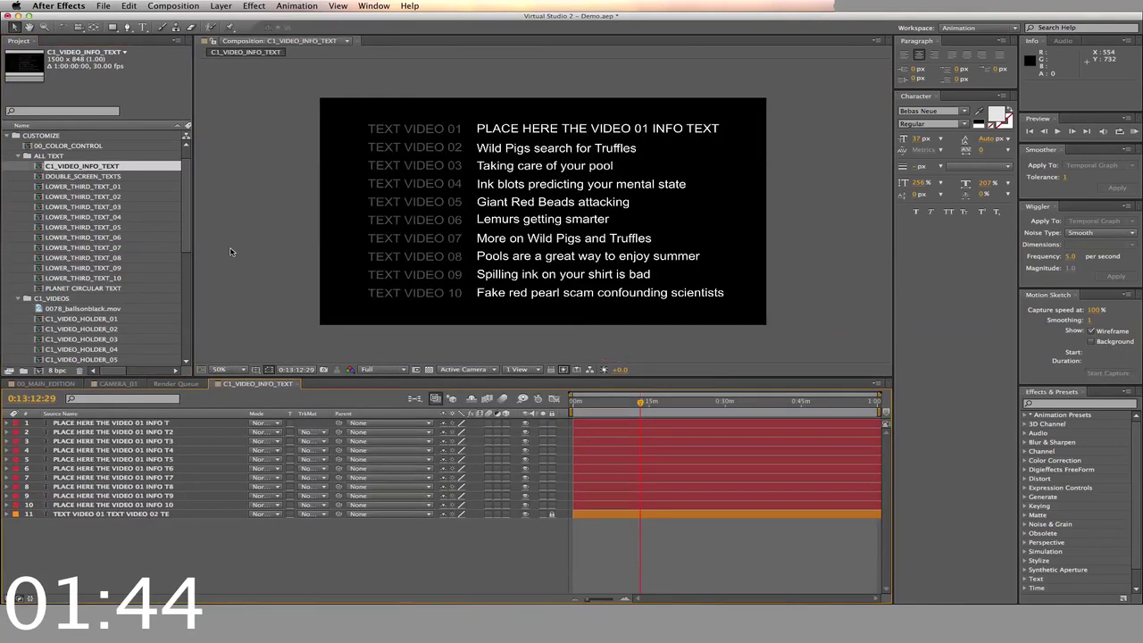
click(627, 424)
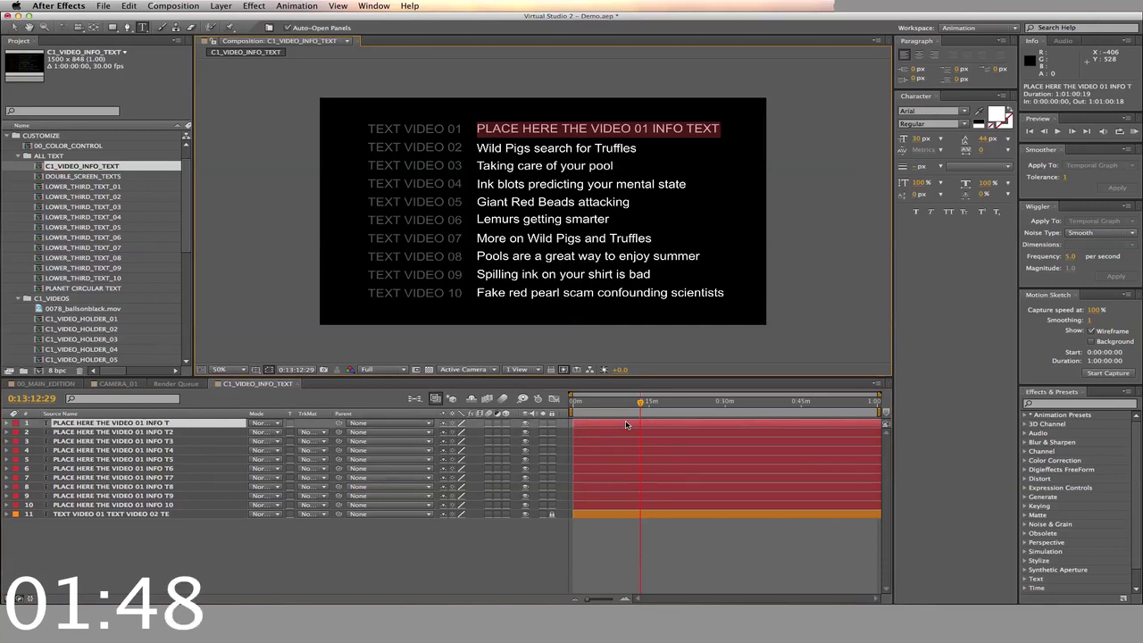
text(Colorful balls fall into place)
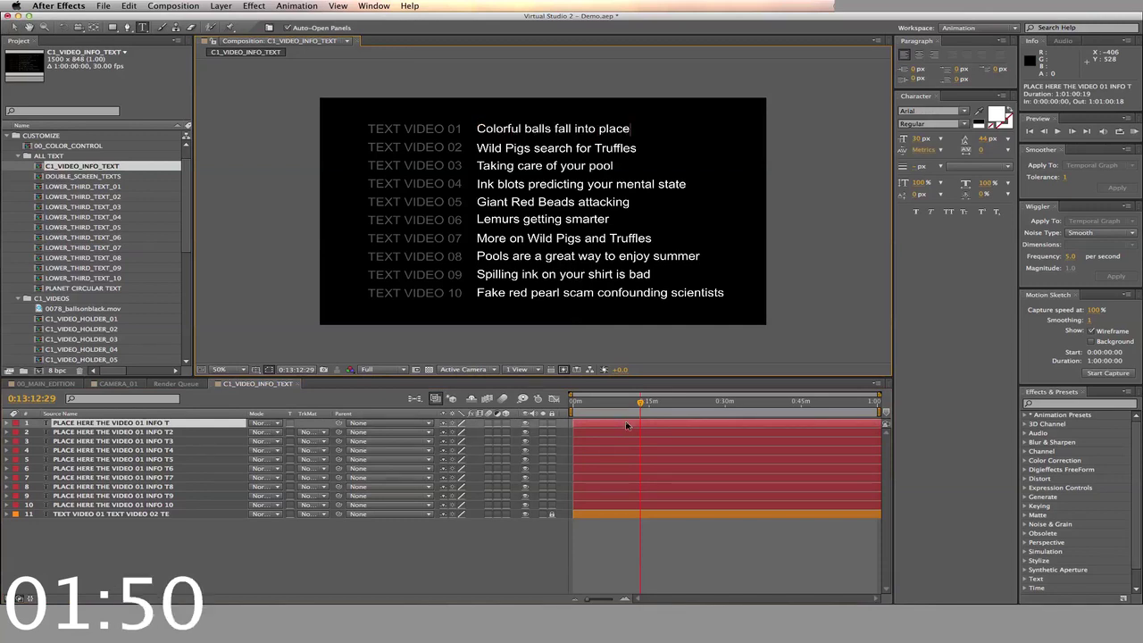
click(295, 384)
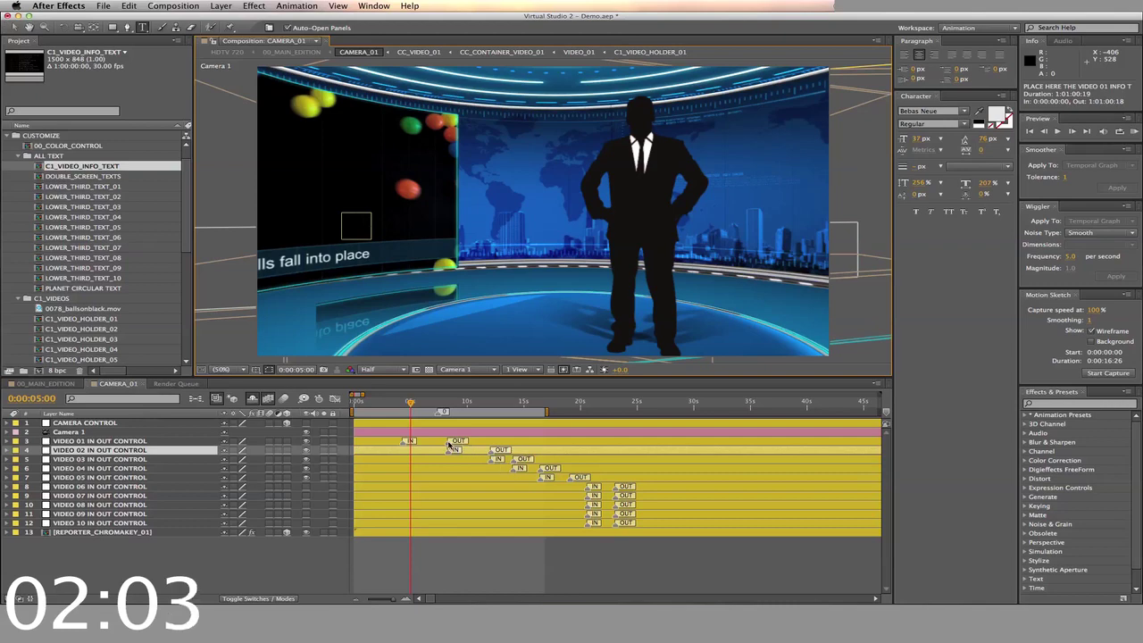
- Move the current time to 0:00:07:17 to preview the balls and new caption
click(440, 403)
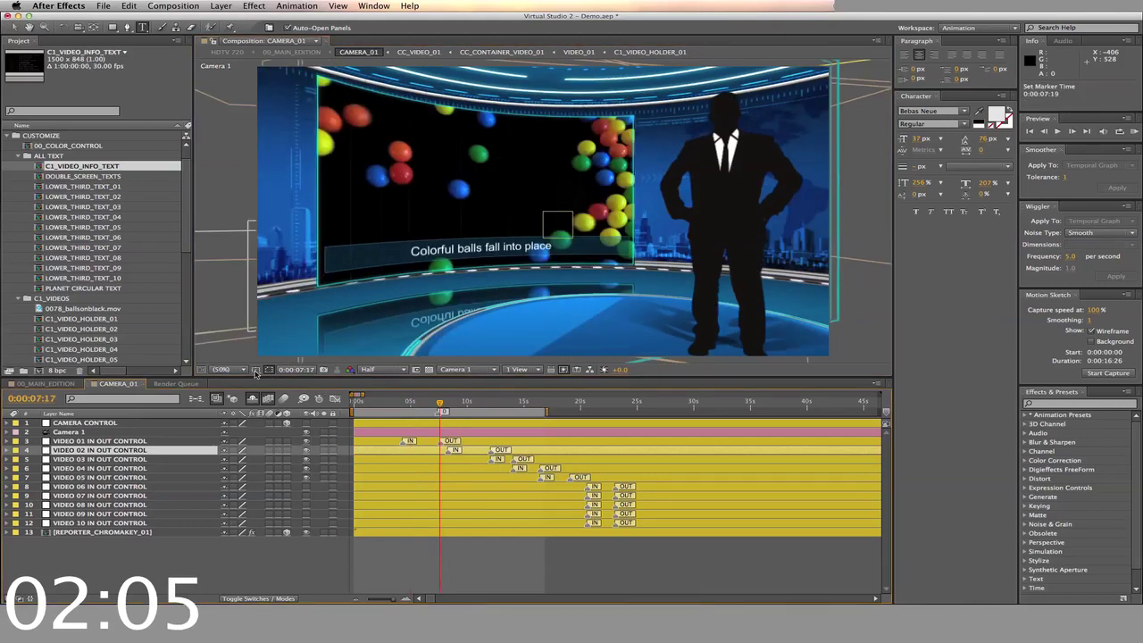
- Swap the REPORTER.psd silhouette for SHOT_01.mov in REPORTER_CHROMAKEY_01, then return to 00_MAIN_EDITION
double_click(88, 534)
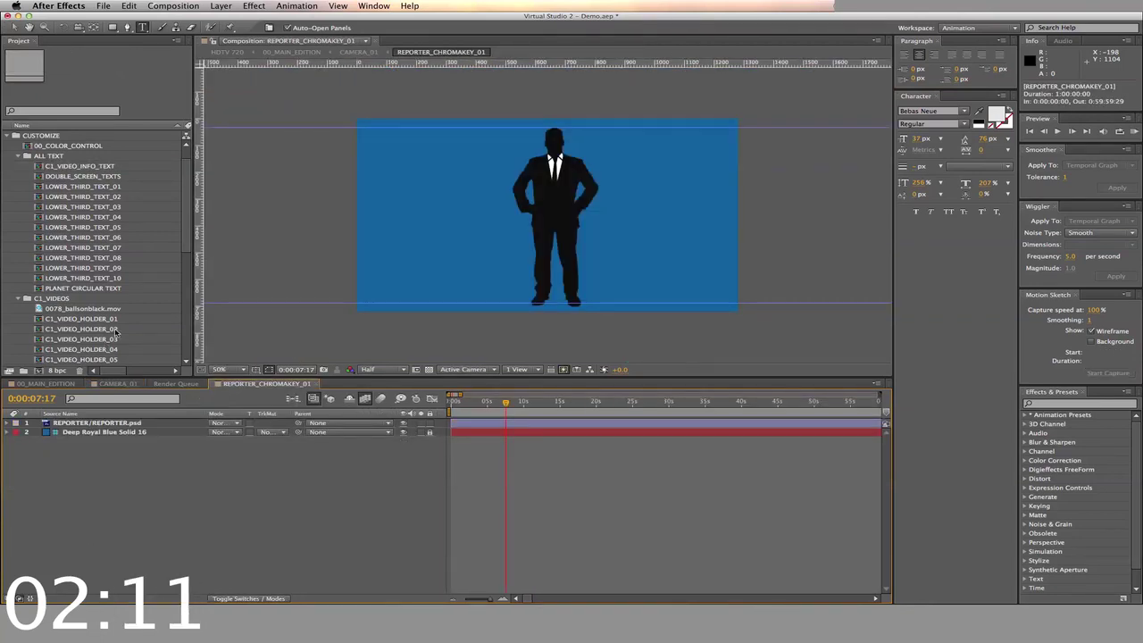
scroll(114, 329, down, 5)
scroll(114, 329, down, 5)
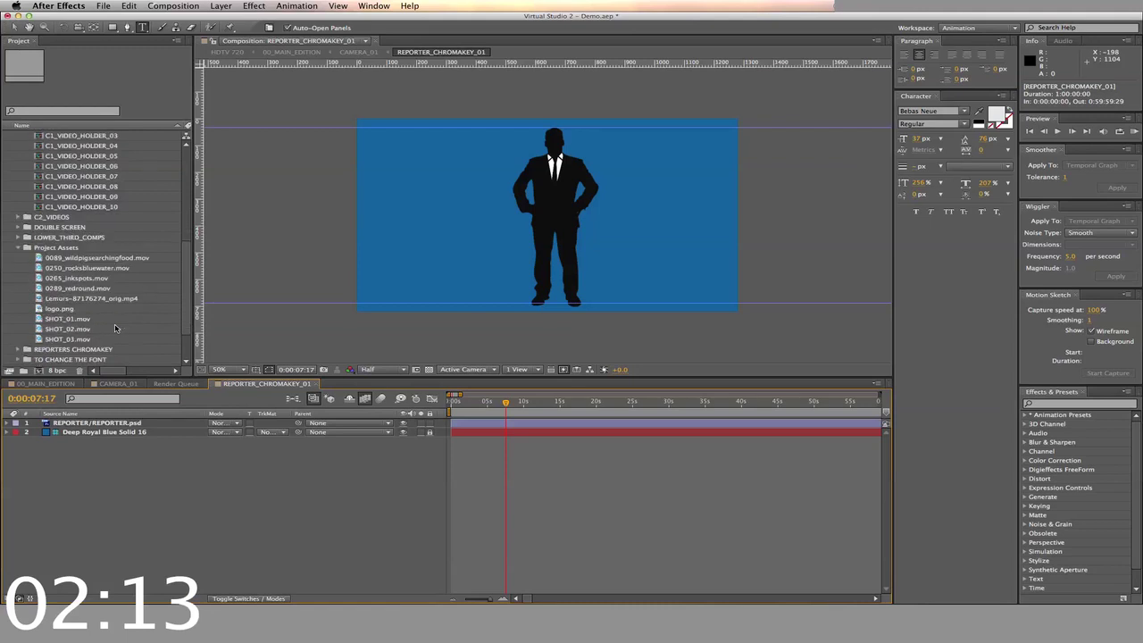
click(40, 320)
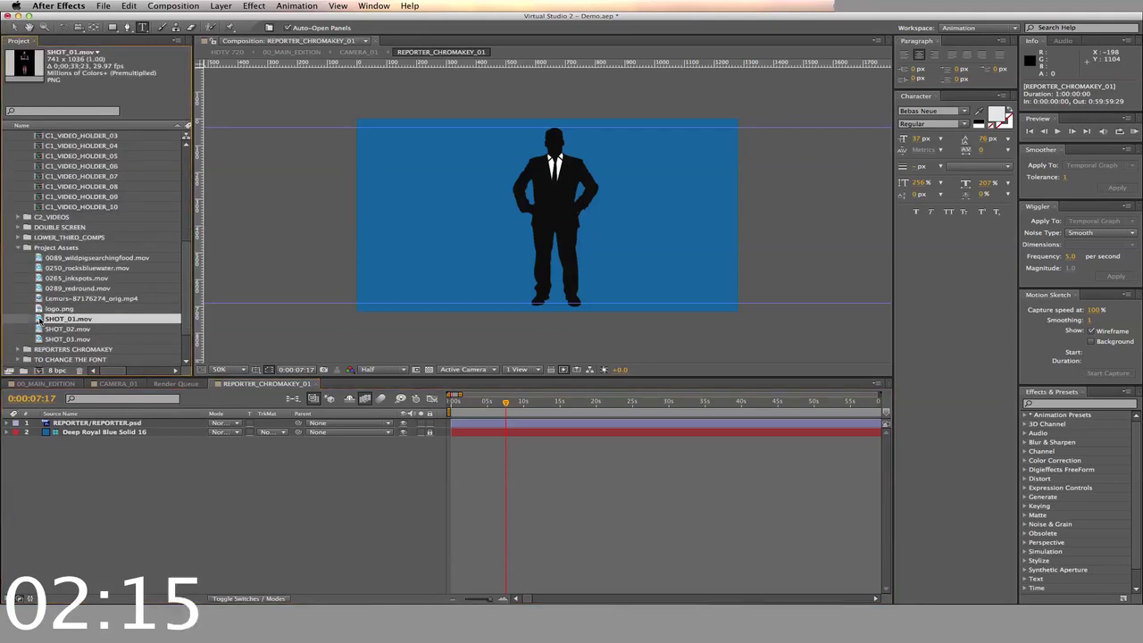
drag(40, 321, 226, 442)
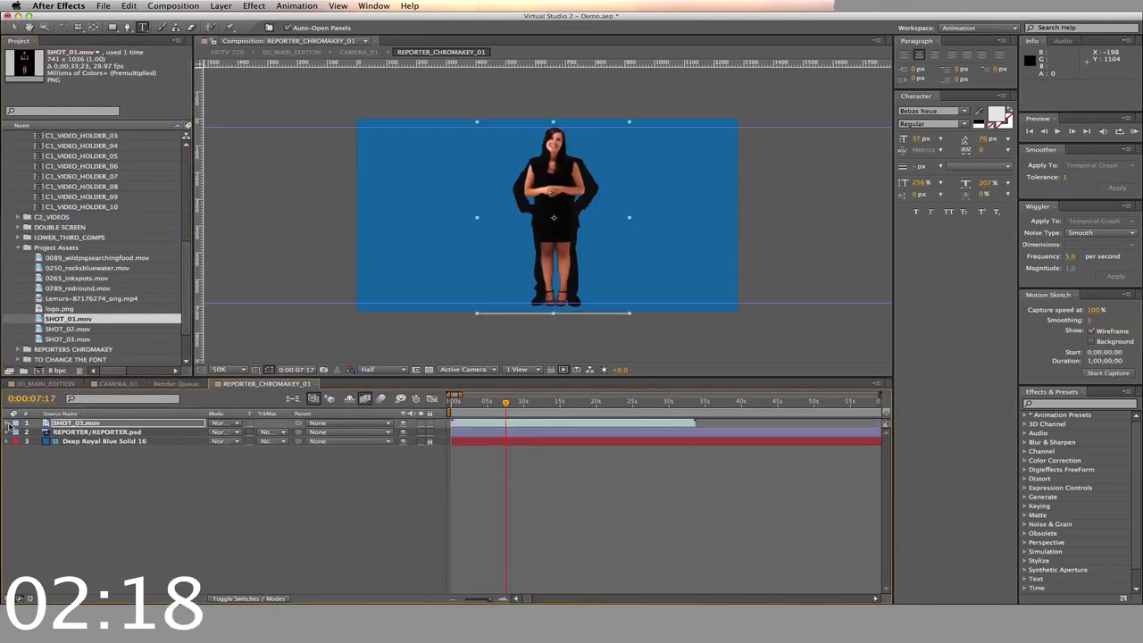
click(404, 432)
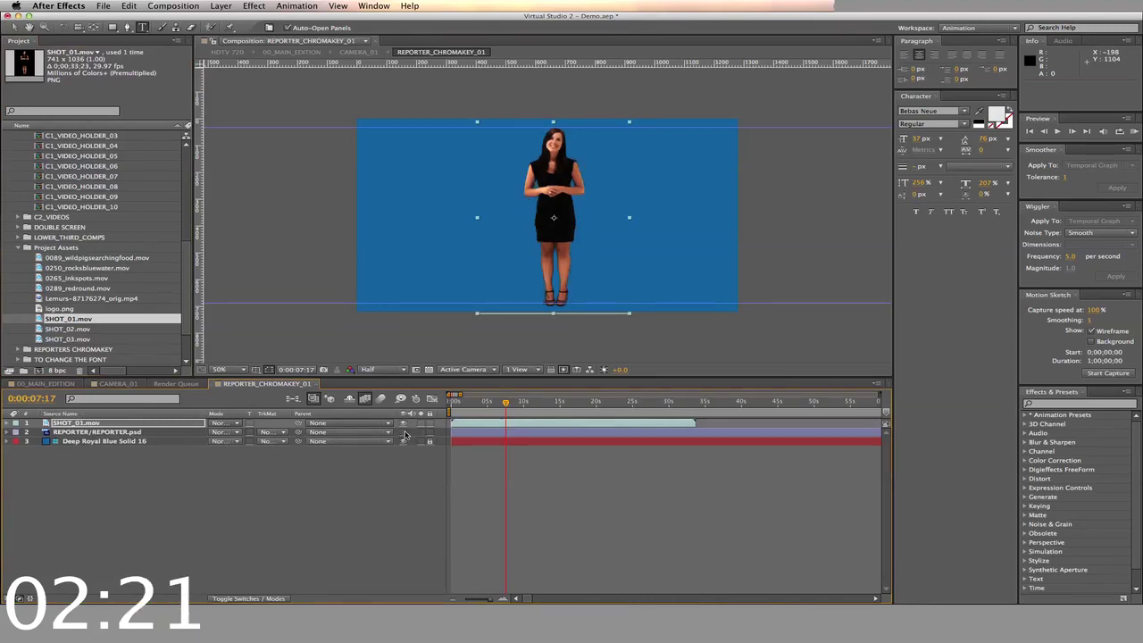
click(141, 384)
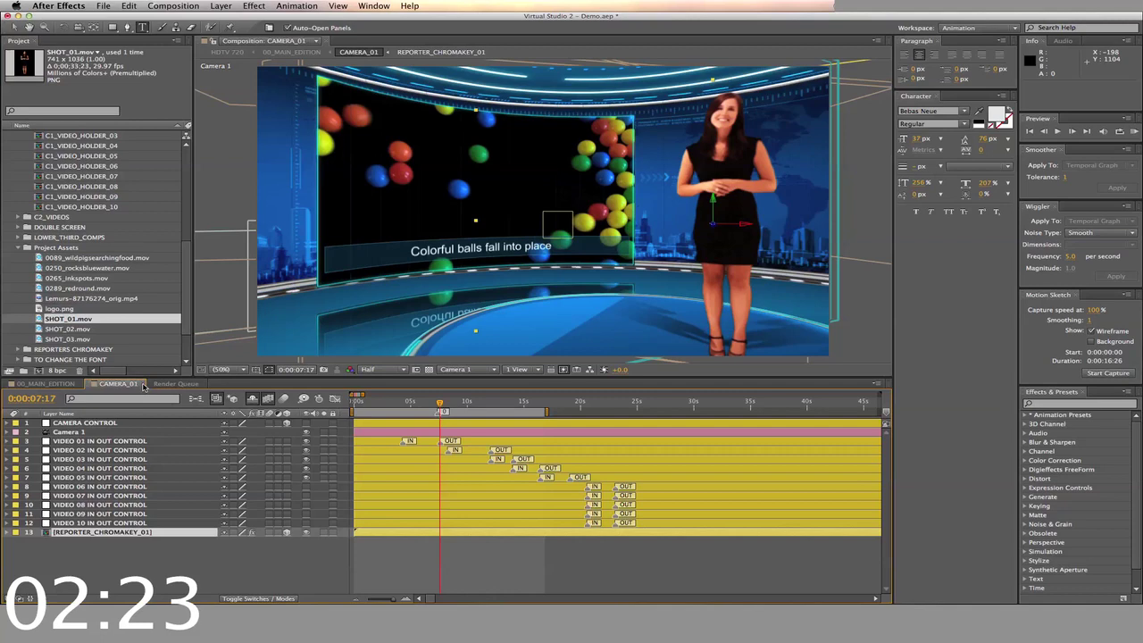
click(143, 384)
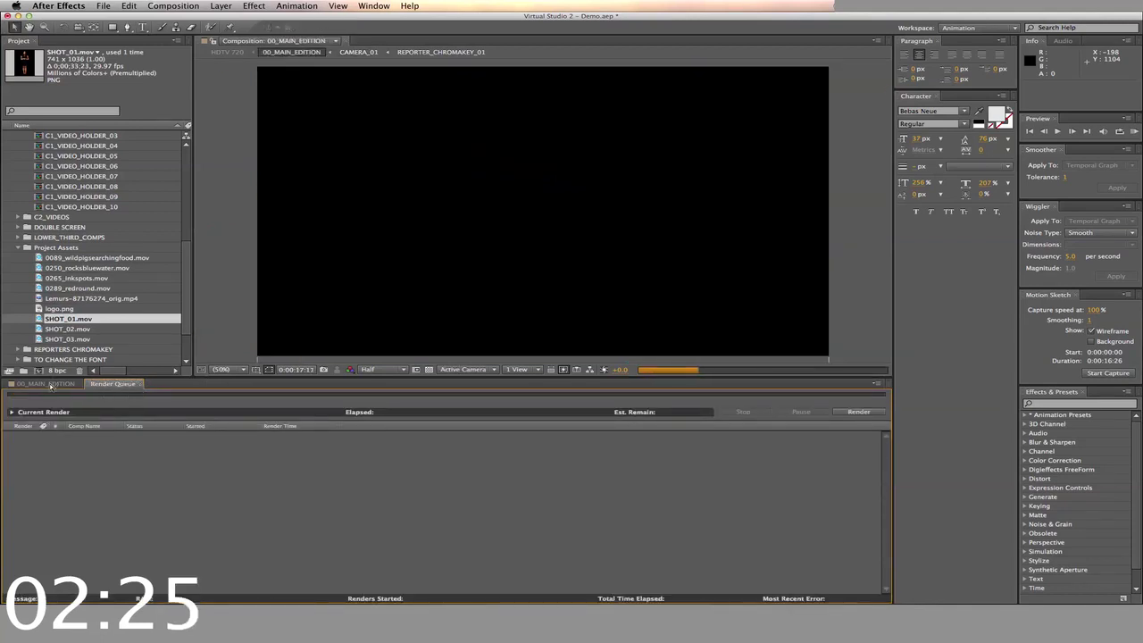
click(51, 385)
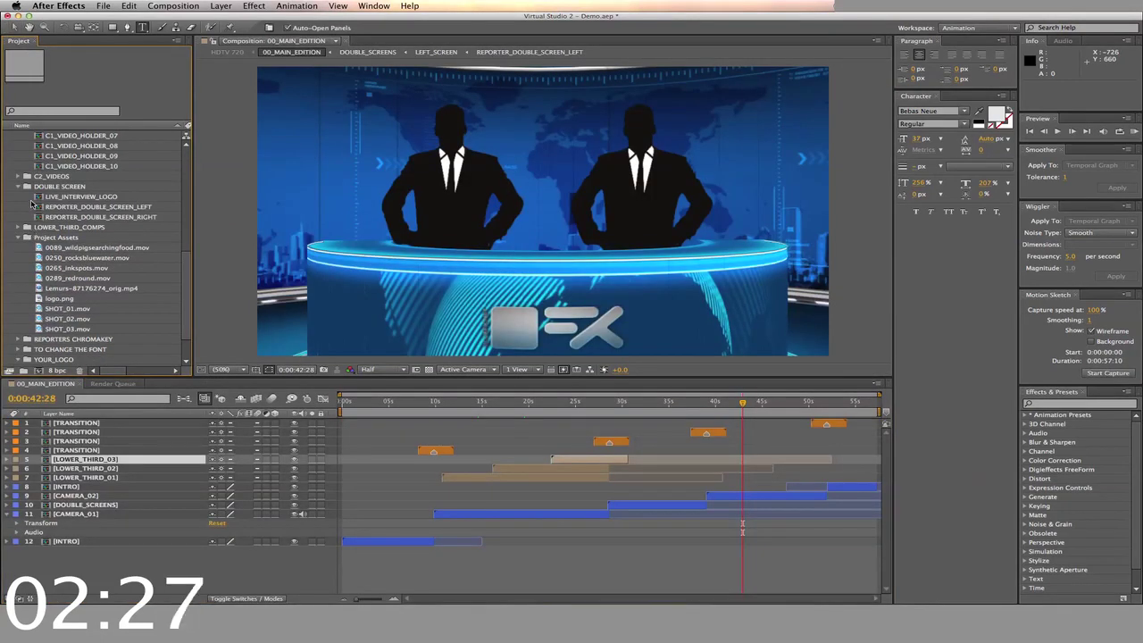
- Add SHOT_01.mov and SHOT_02.mov as layers in the TWO_REPORTERS comp
double_click(47, 273)
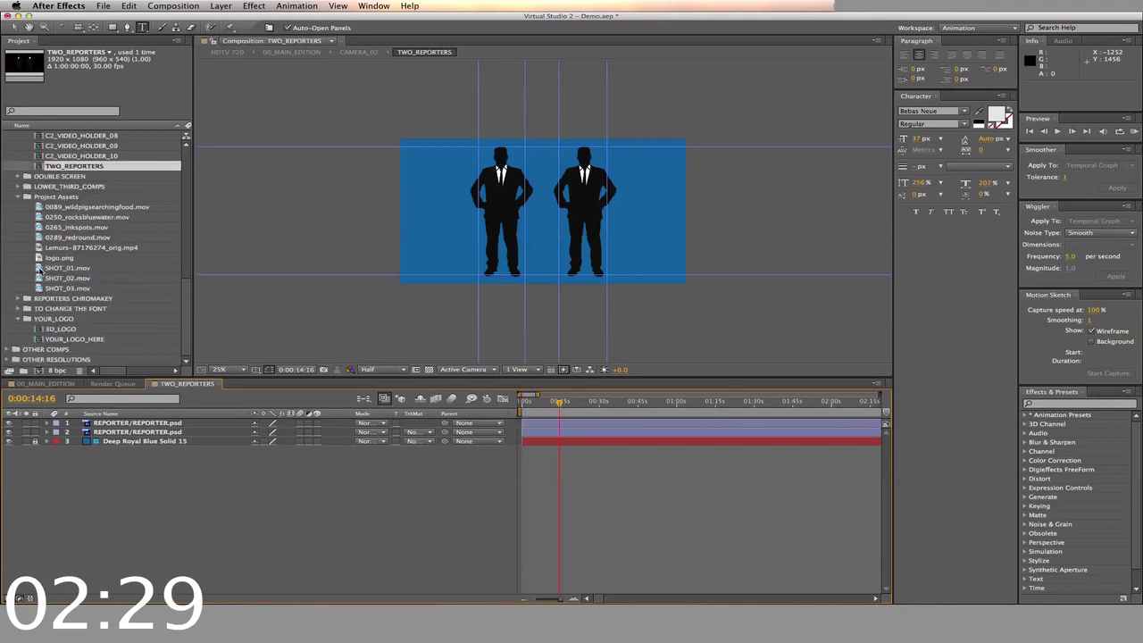
click(40, 268)
key(super+slash)
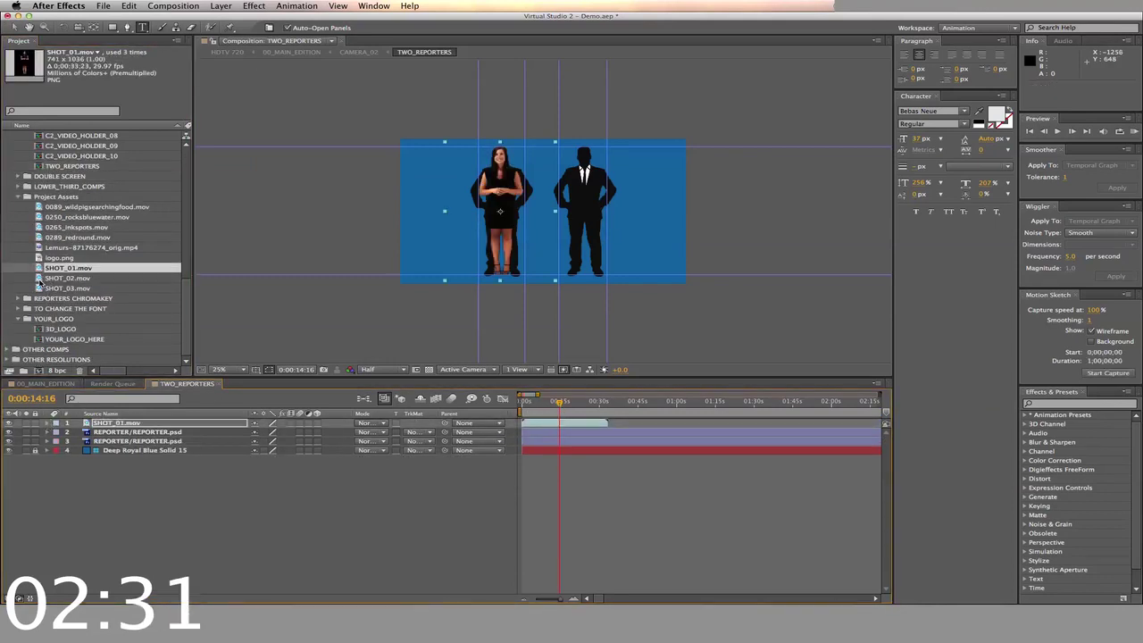
click(41, 279)
key(super+slash)
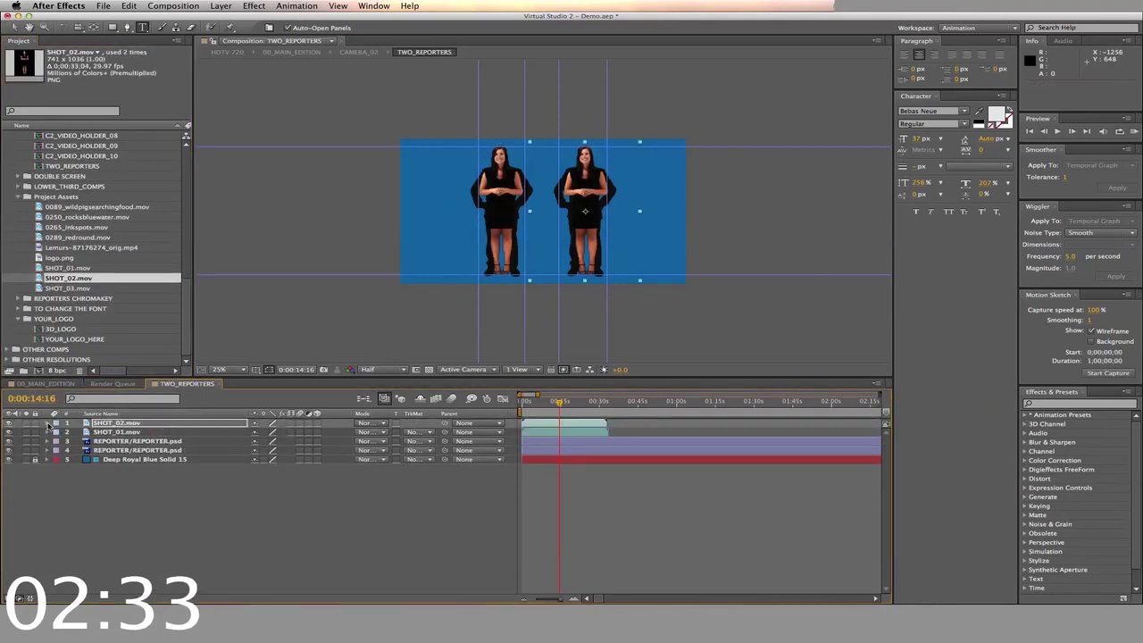
- In 00_MAIN_EDITION, preview the reporters at 0:00:14:18 and select LOWER_THIRD_01
click(27, 383)
scroll(89, 154, up, 1)
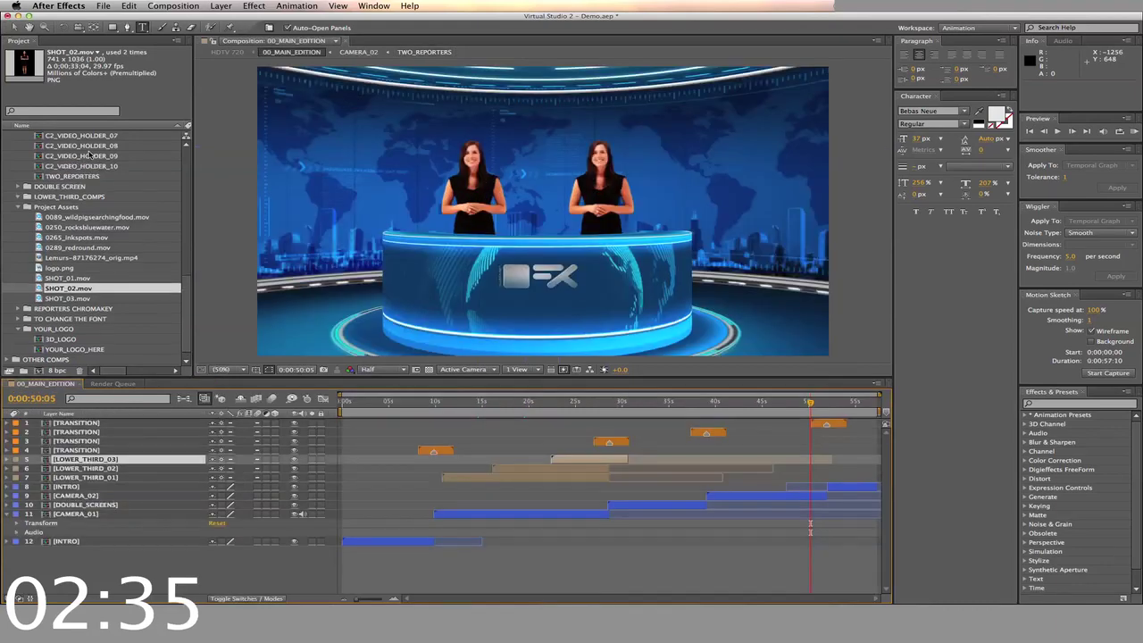
scroll(90, 153, up, 3)
click(68, 319)
click(503, 401)
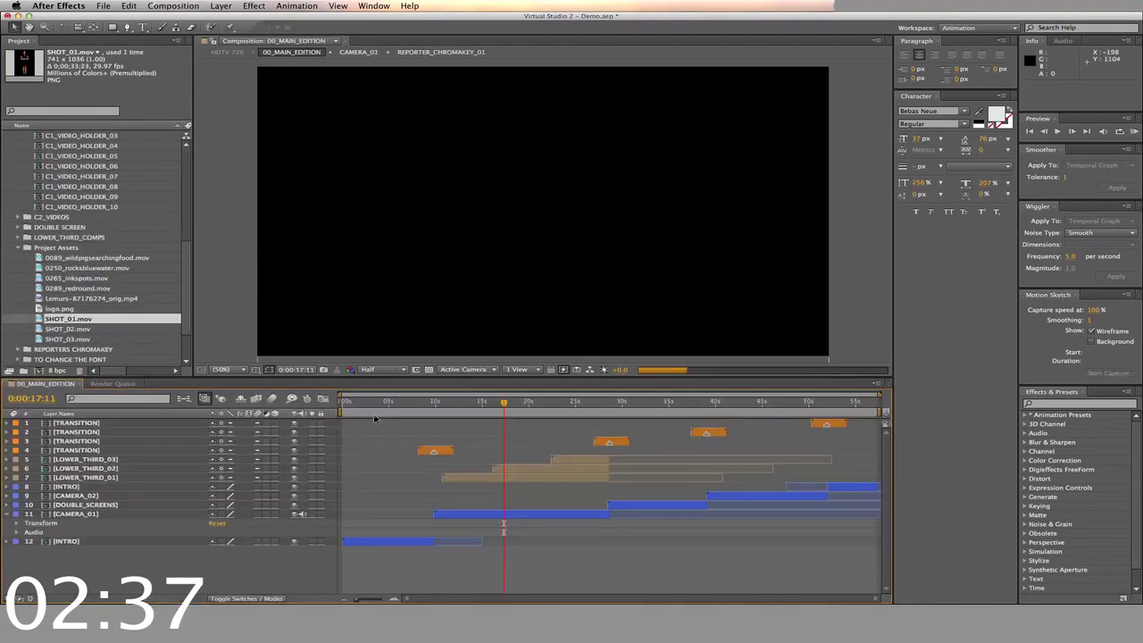
click(478, 401)
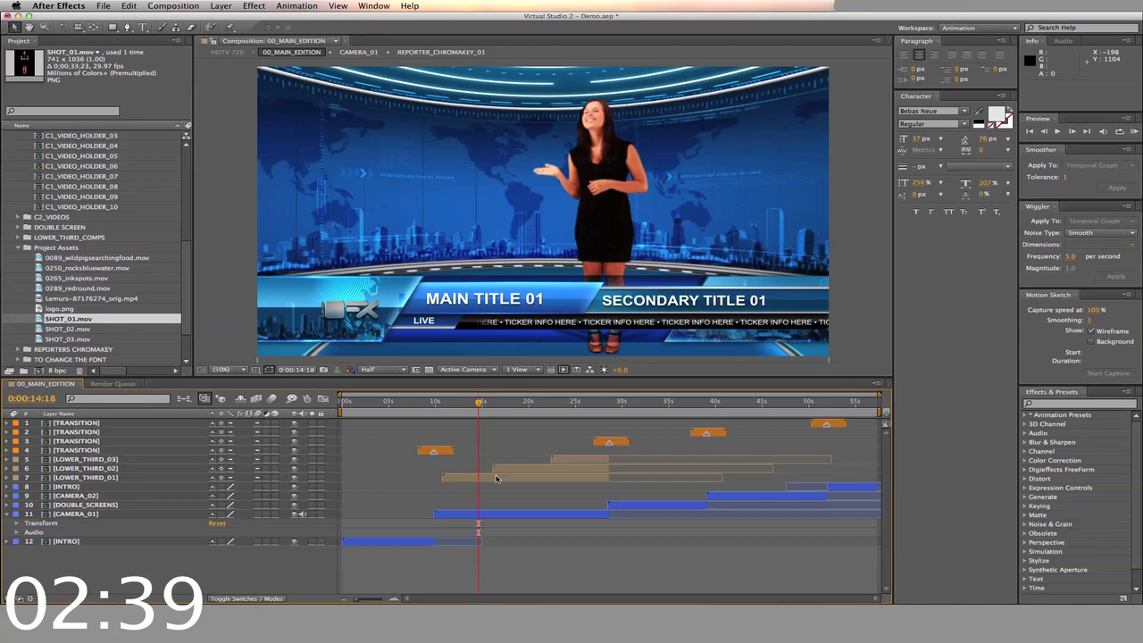
click(496, 480)
- Retitle LOWER_THIRD_TEXT_01's main and secondary titles to 'Stock Footage' and 'How to use'
scroll(91, 282, up, 4)
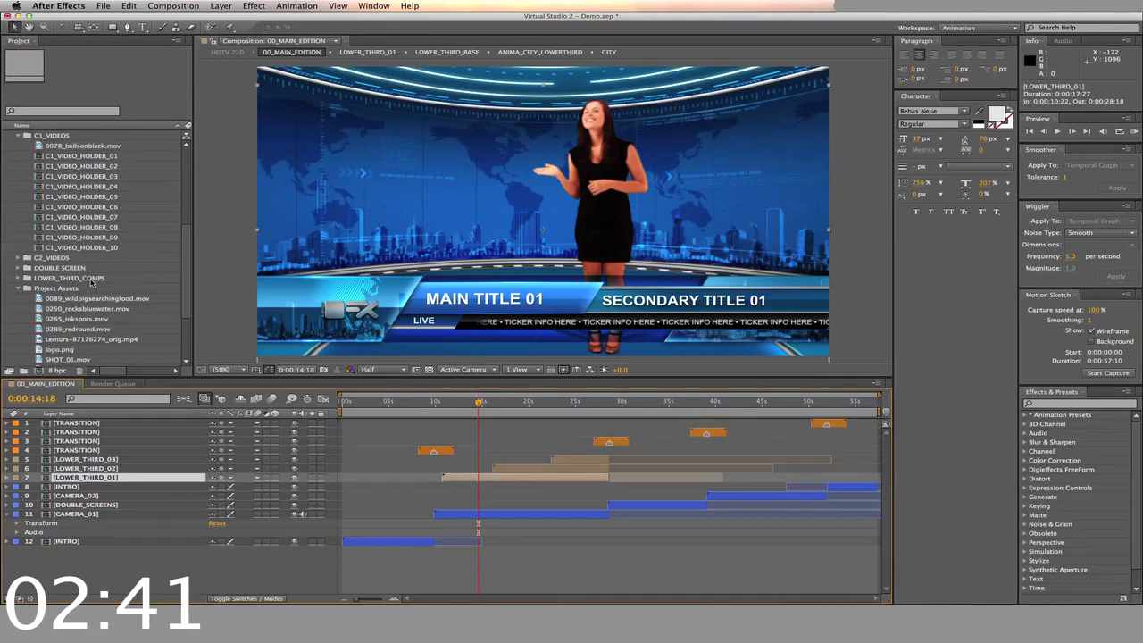
scroll(90, 282, up, 6)
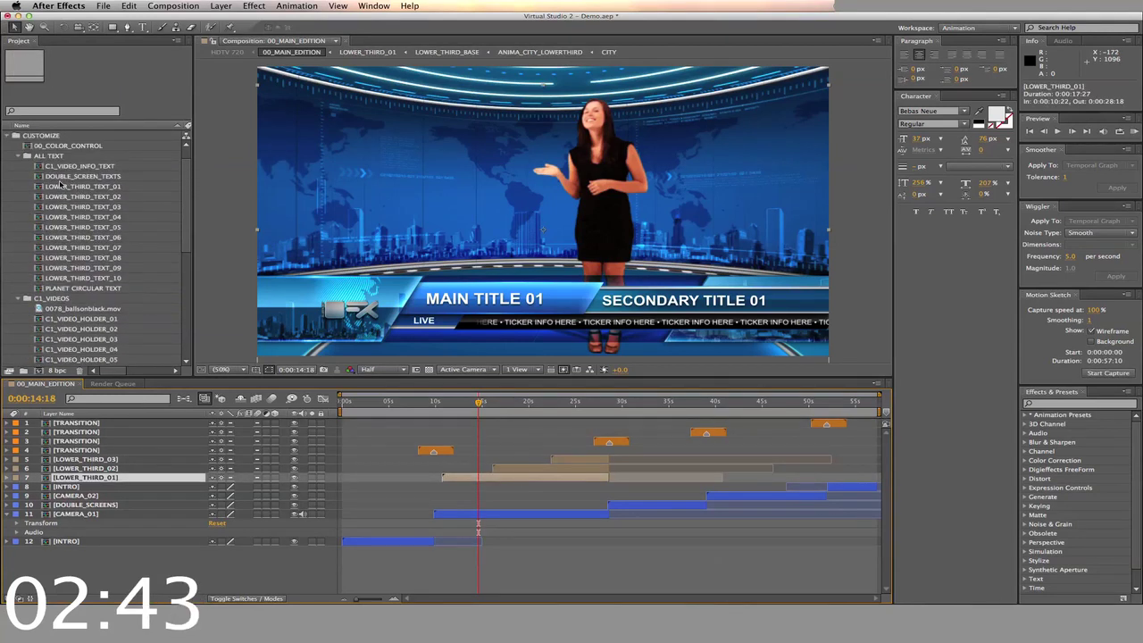
double_click(59, 186)
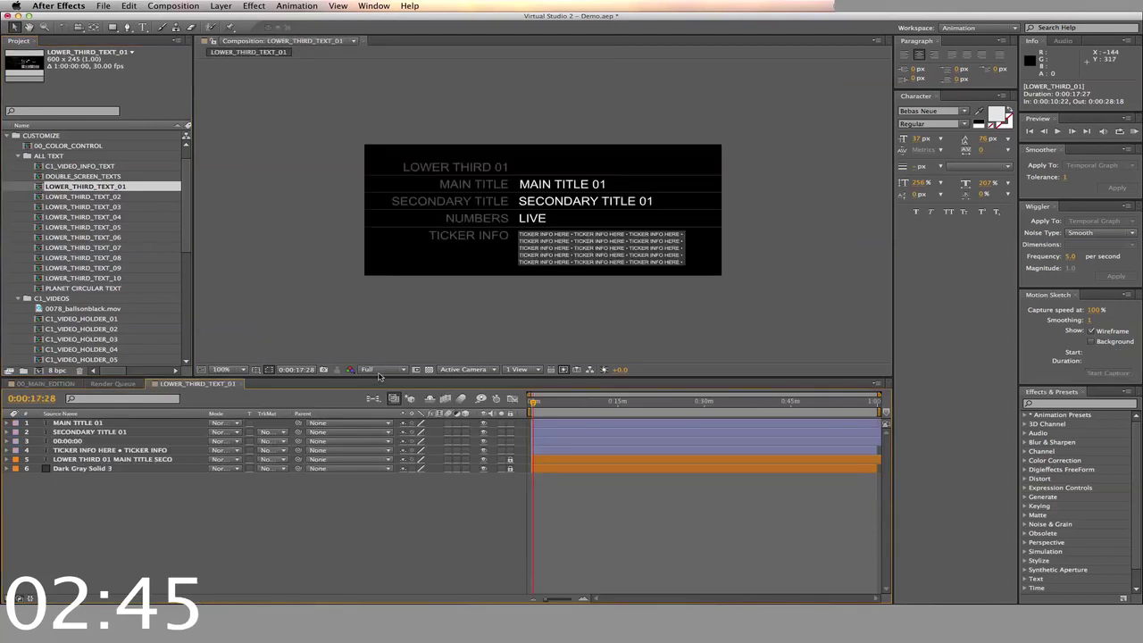
double_click(583, 425)
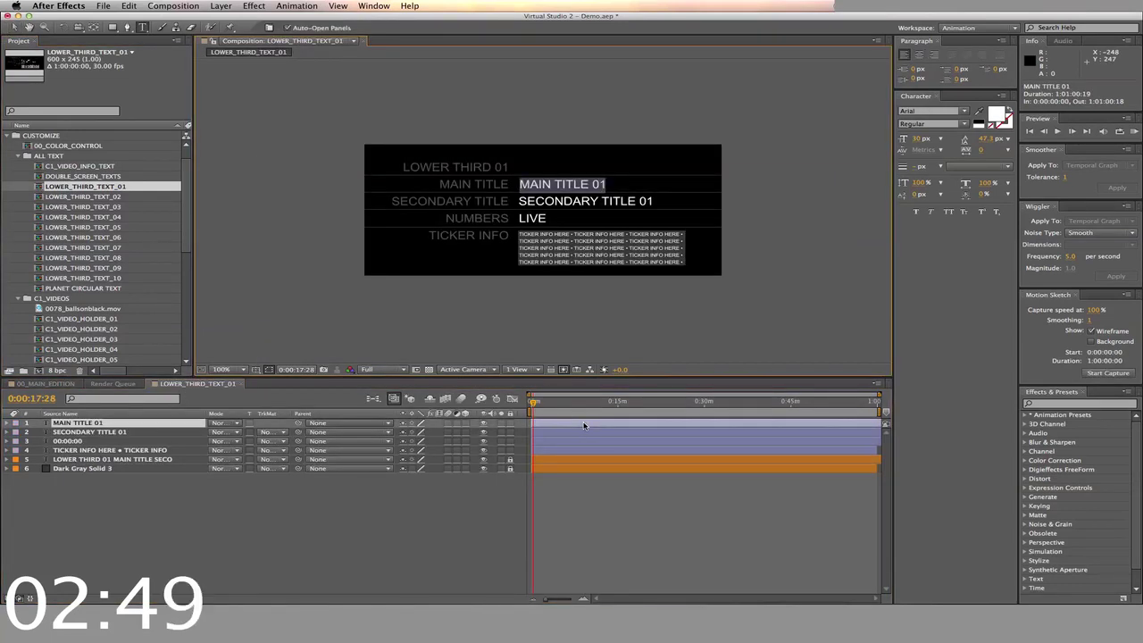
key(Left)
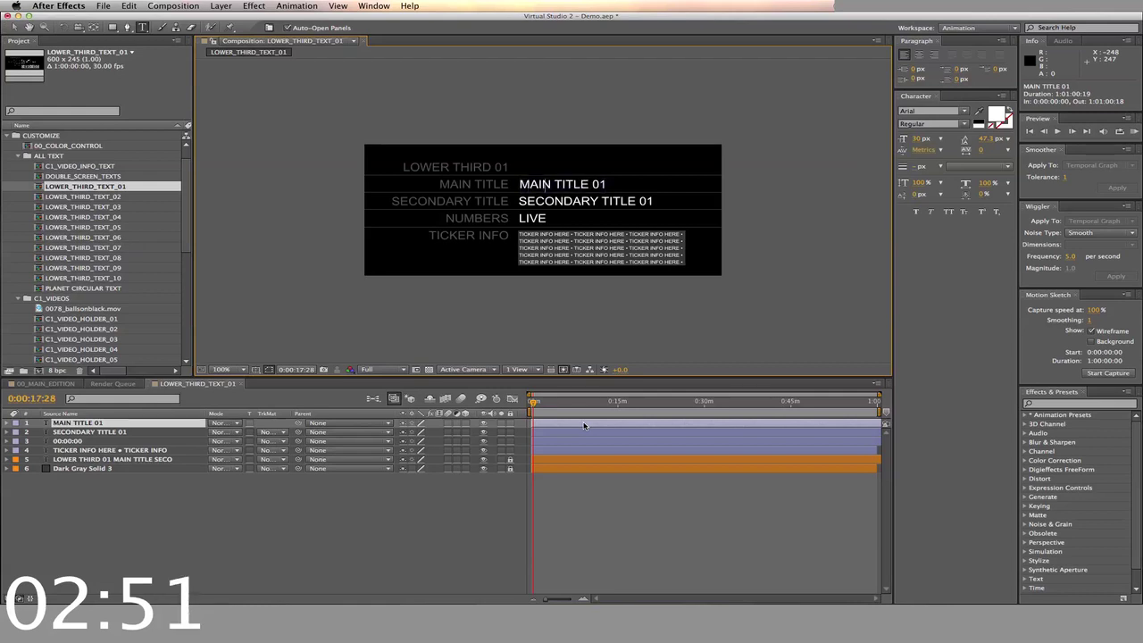
key(super+a)
text(Stock Footage is the way to go)
double_click(583, 433)
text(Businesses like to use stock footage)
- Fill the ticker with repeated 'Talk' text and return to the main edition
click(571, 450)
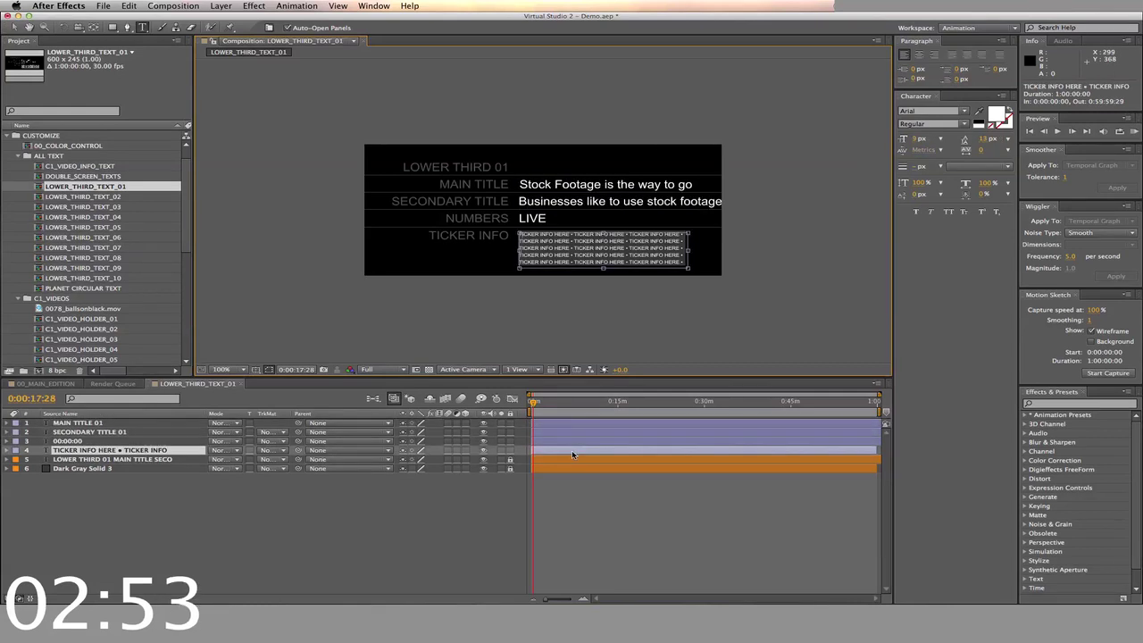
double_click(572, 450)
key(super+v)
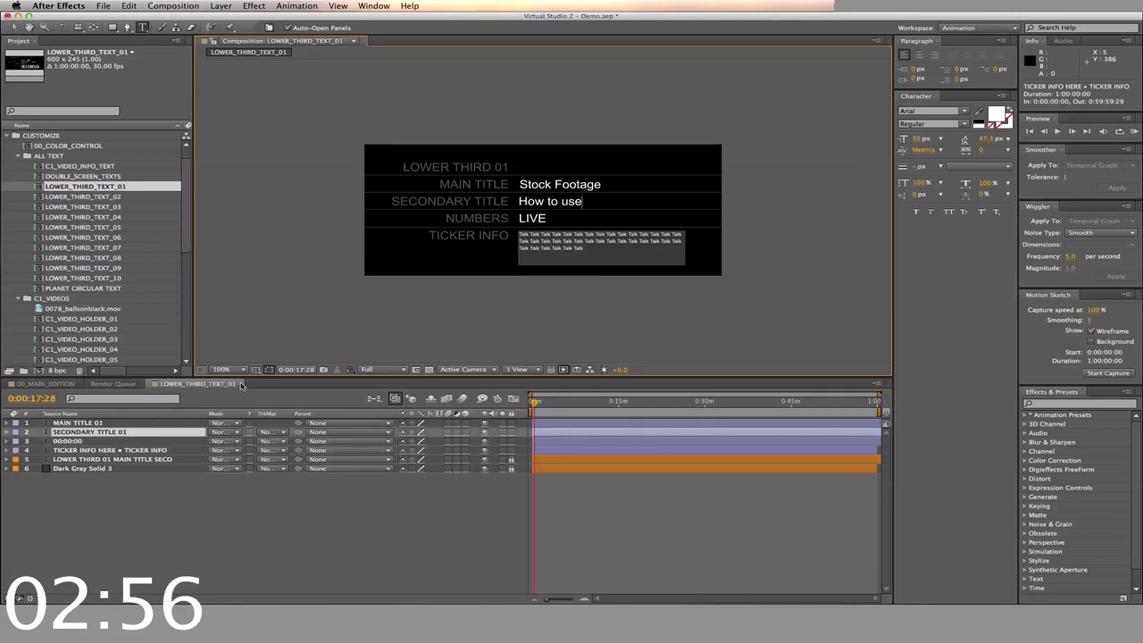
click(242, 385)
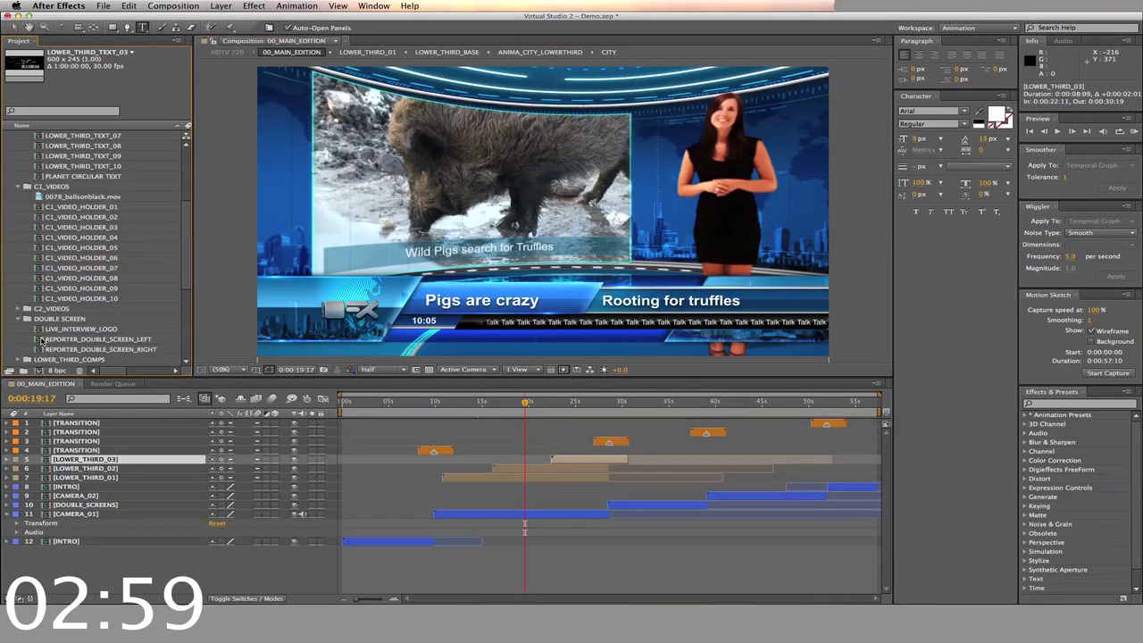
- Place SHOT_01.mov in REPORTER_DOUBLE_SCREEN_LEFT below the caption, then retype the caption as the reporter's name
click(40, 340)
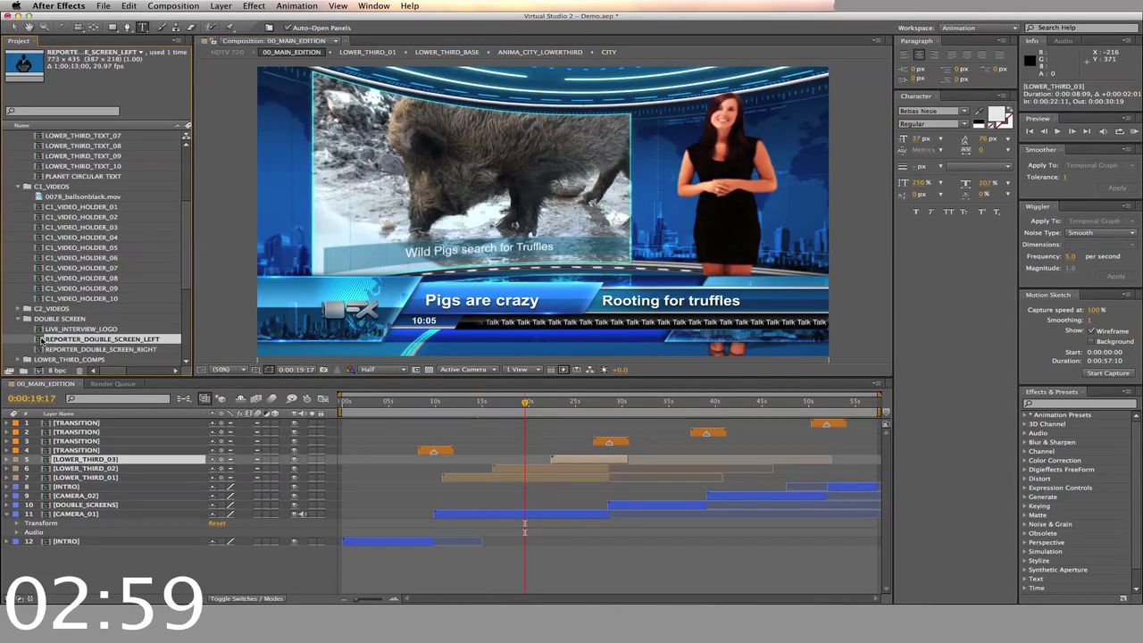
double_click(41, 340)
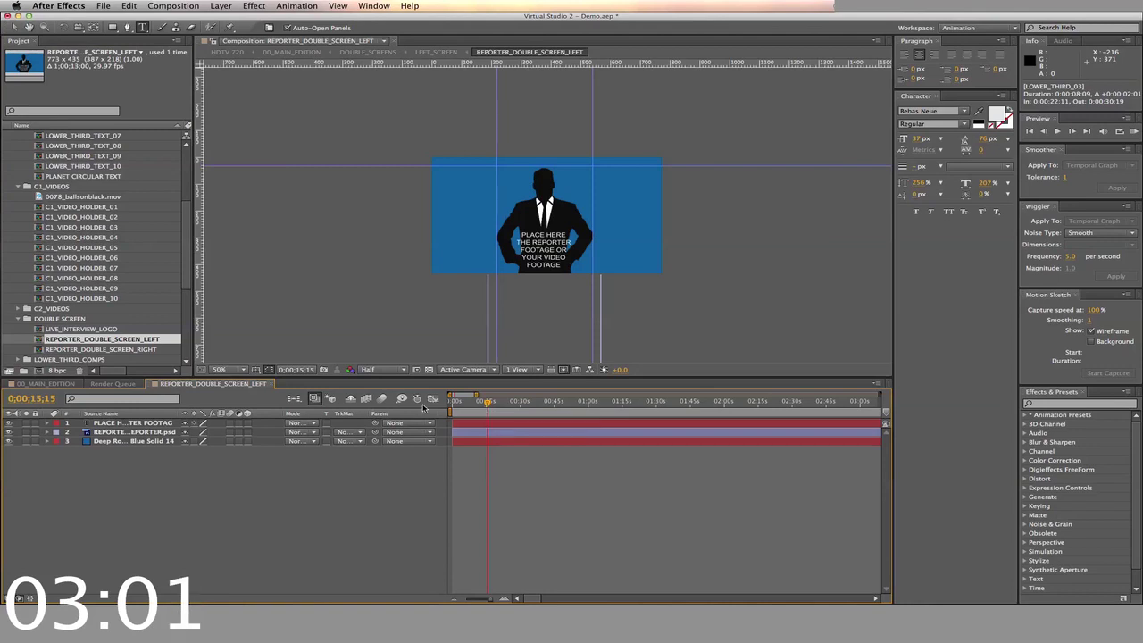
scroll(89, 294, down, 4)
click(40, 341)
drag(41, 340, 90, 428)
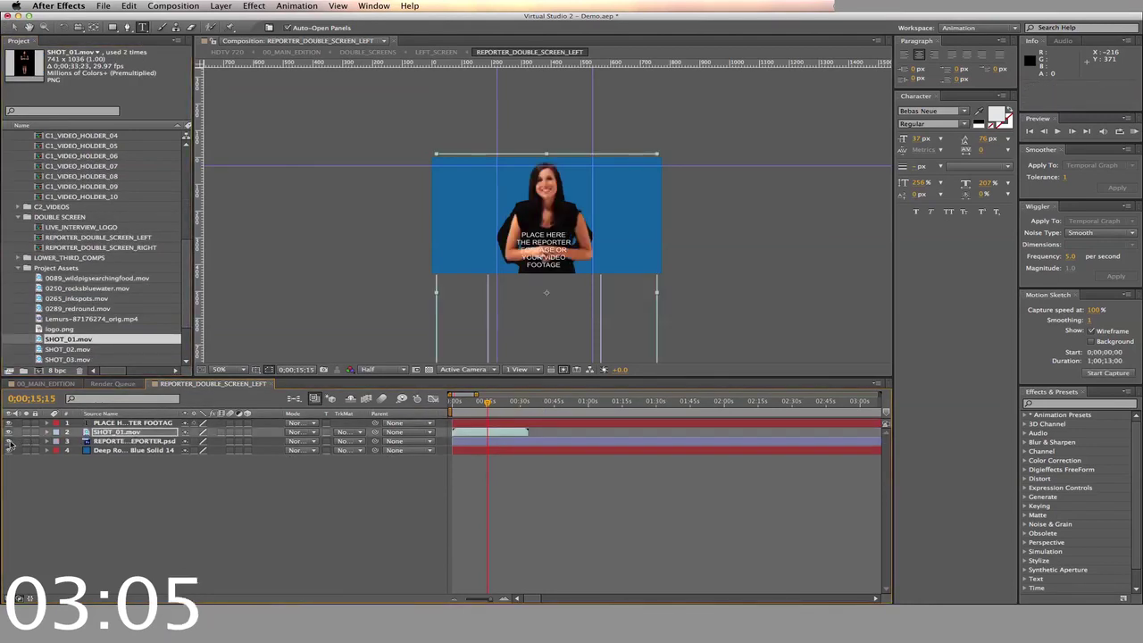
click(528, 424)
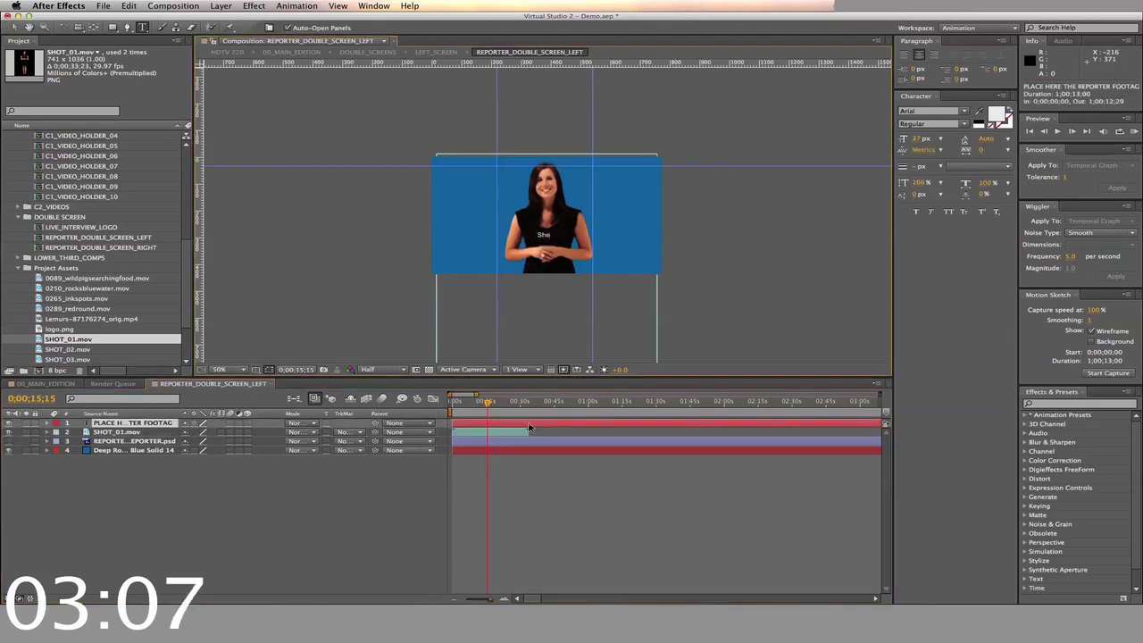
text(i)
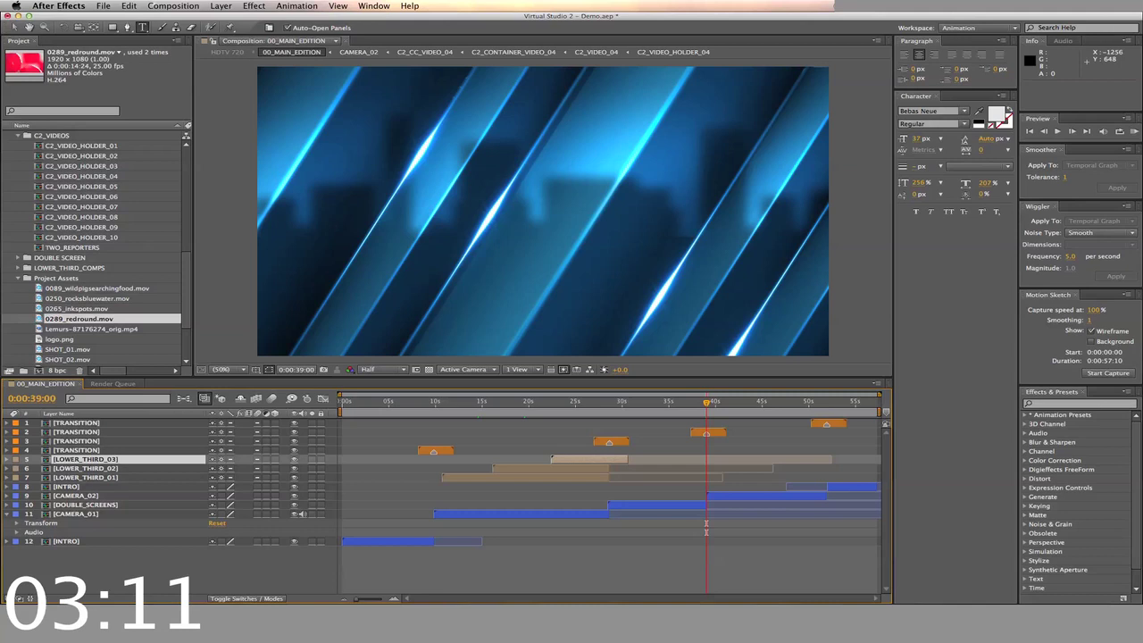
- Add 00_MAIN_EDITION to the Render Queue with a Lossless output module that includes audio
click(173, 6)
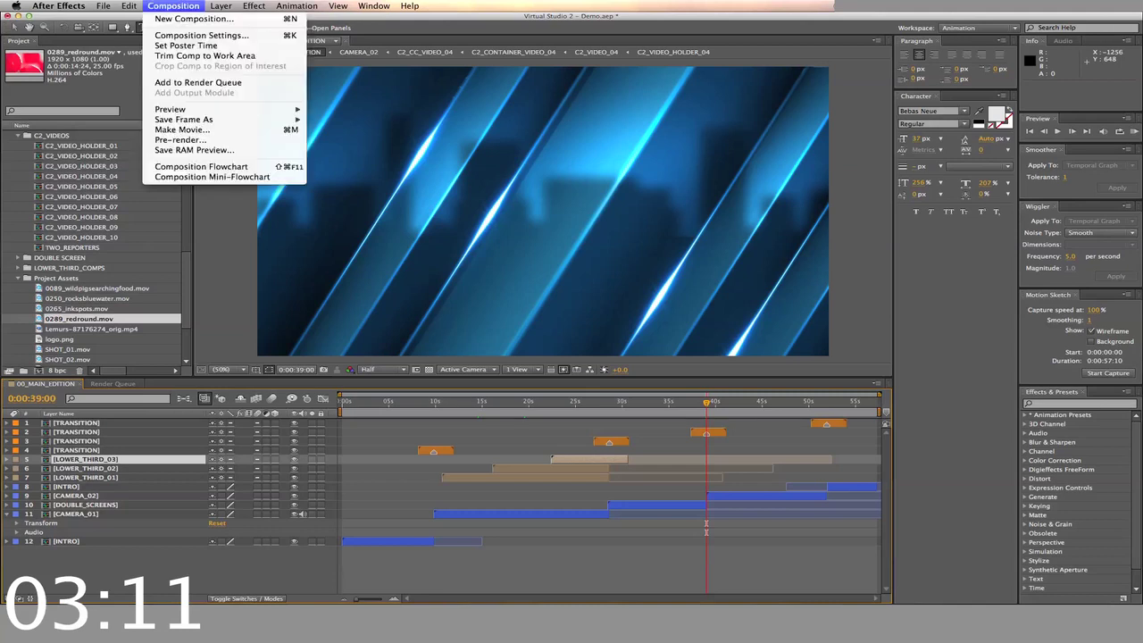
click(227, 85)
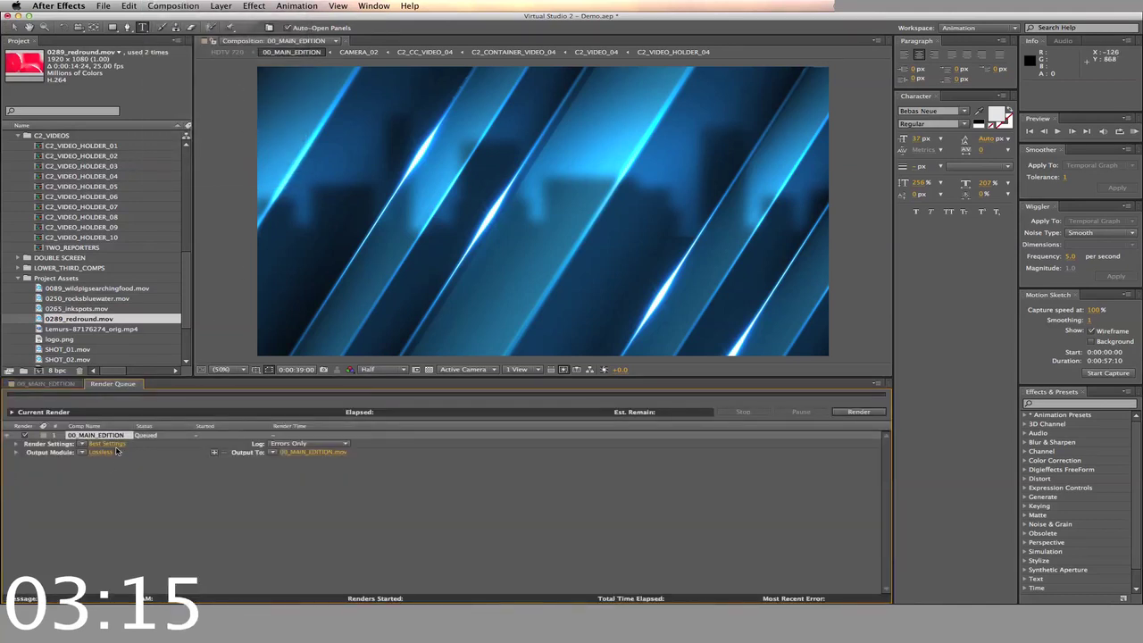
click(101, 453)
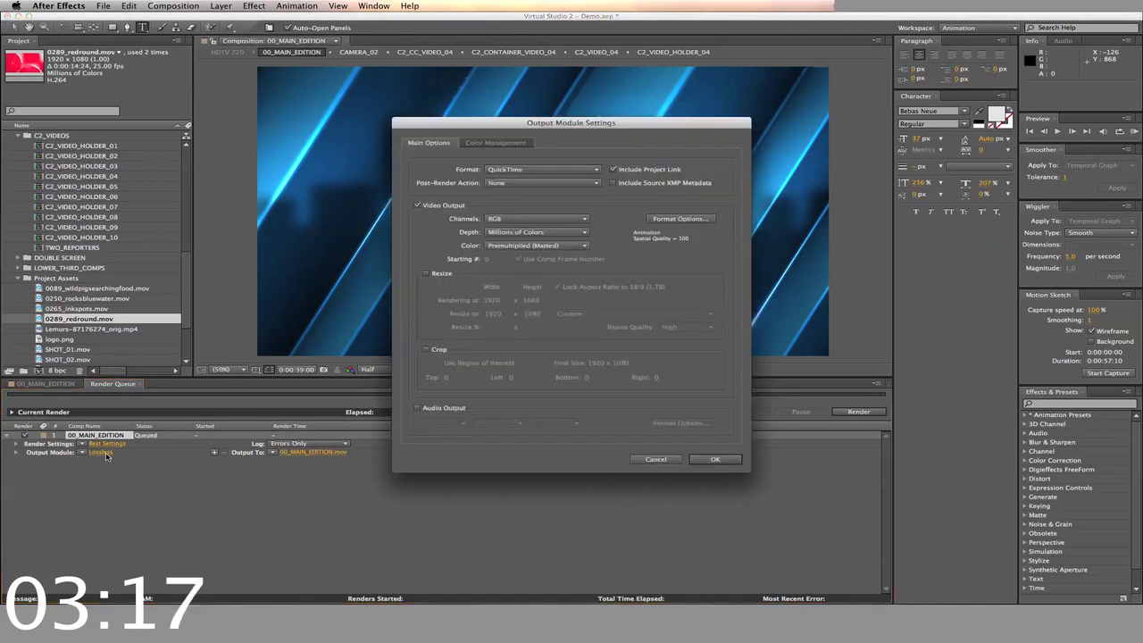
click(414, 408)
click(714, 459)
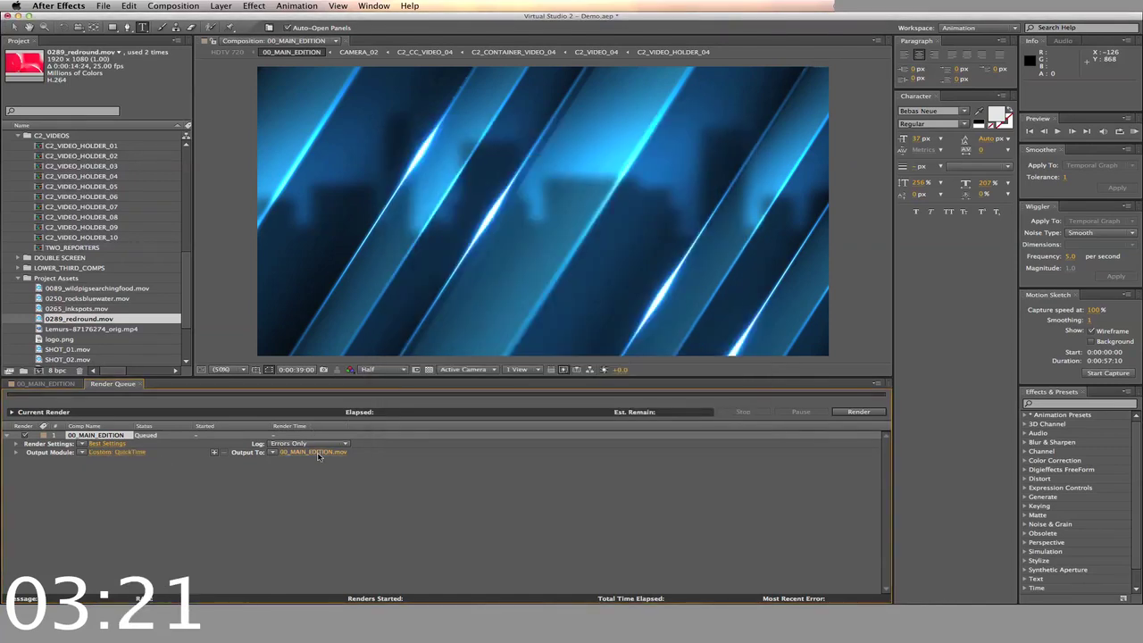
- Name the output file 'Virtual Studio 2 - Demo' and render the movie
click(318, 453)
text(Virtual Studio 2)
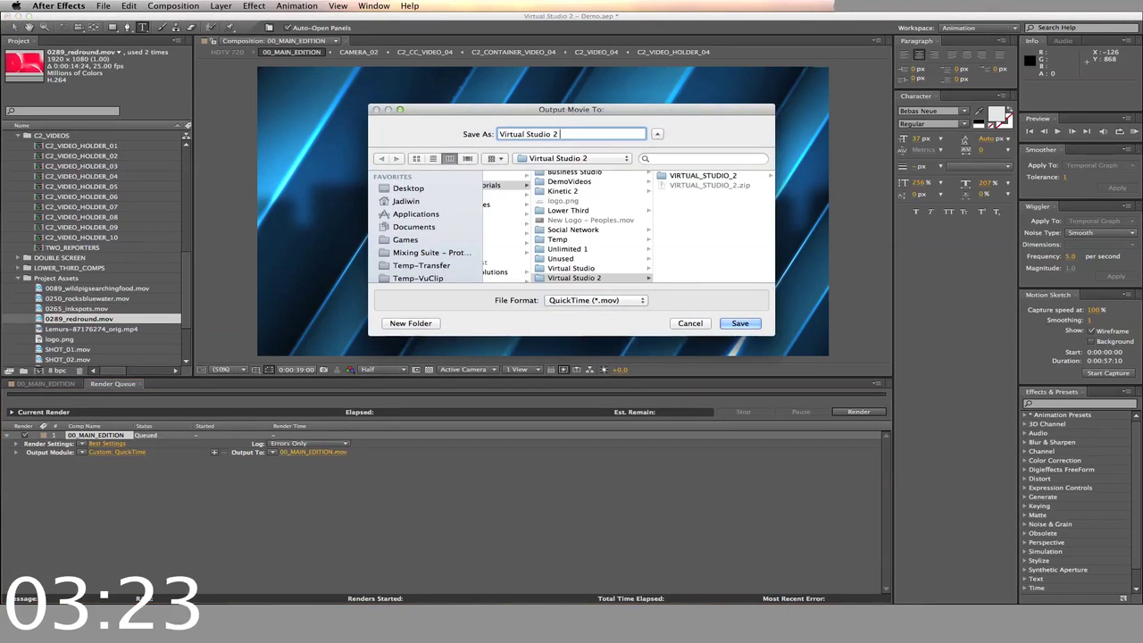
text( - Demo)
key(Return)
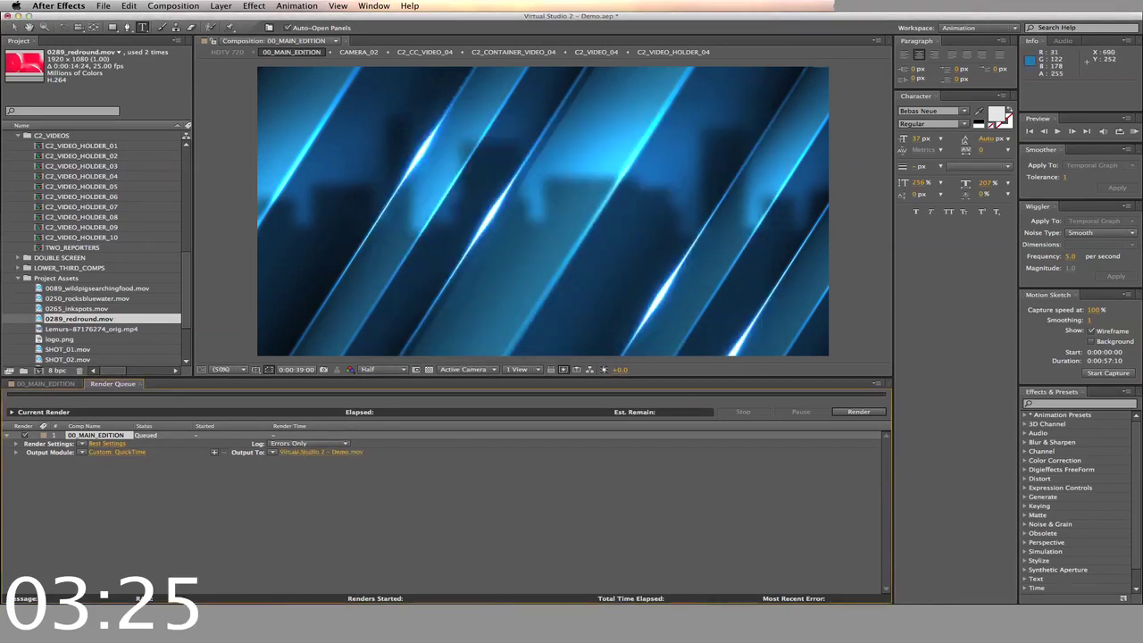
click(855, 412)
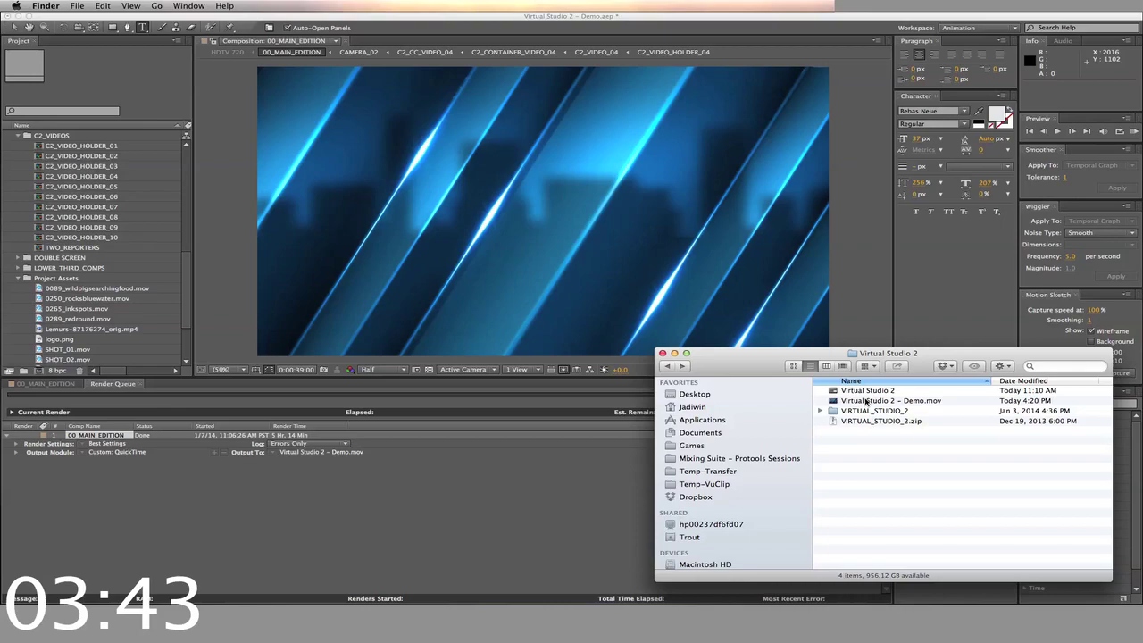
double_click(865, 402)
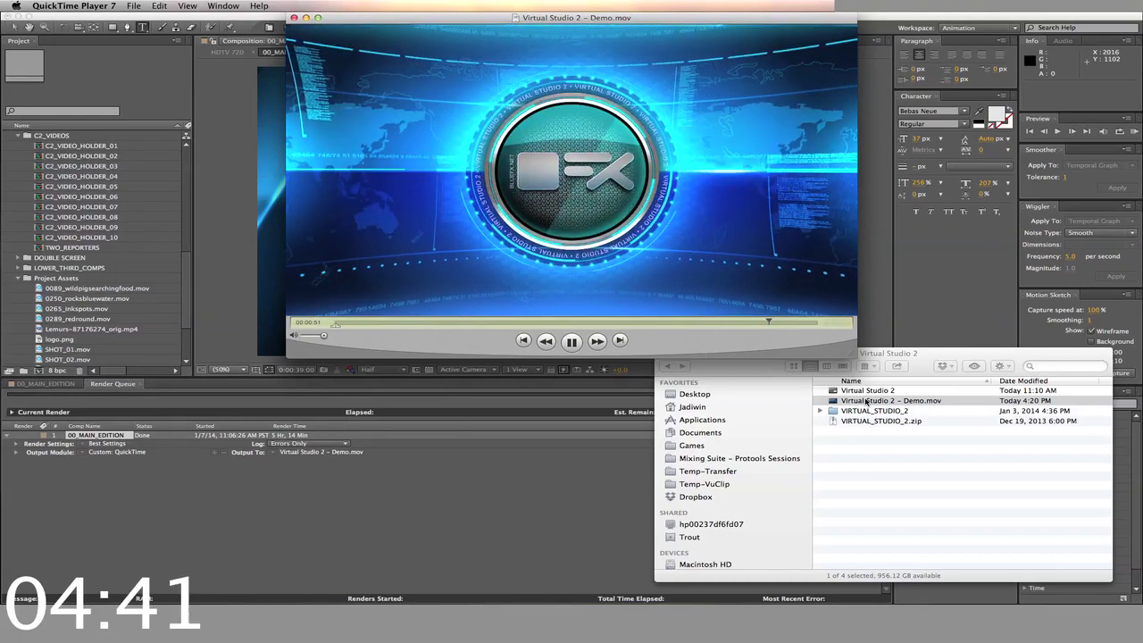
key(super+w)
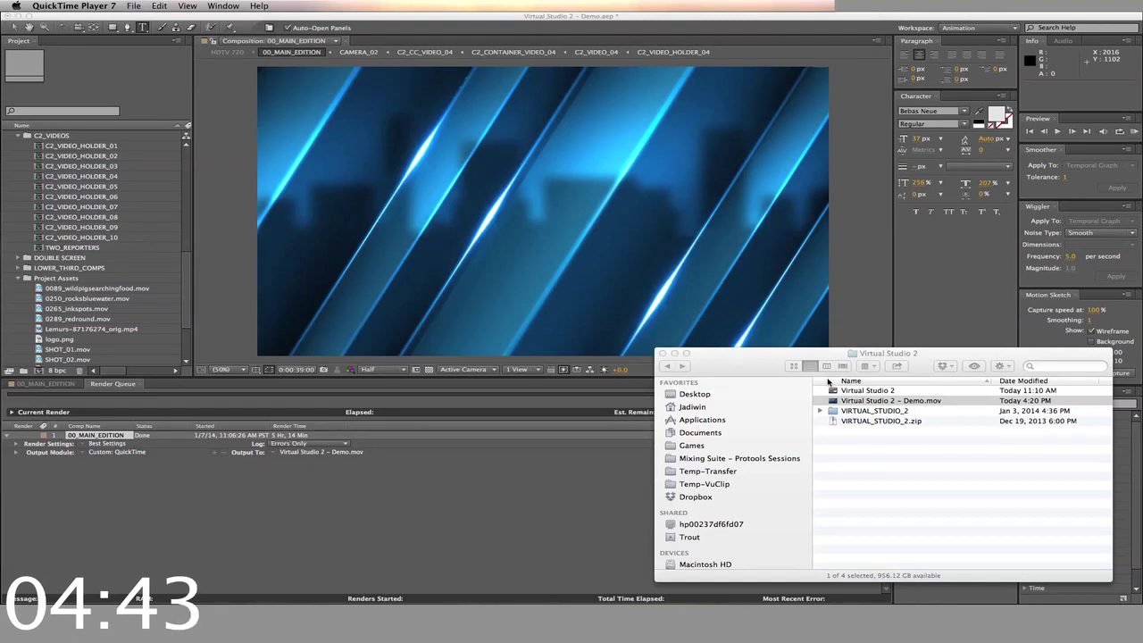